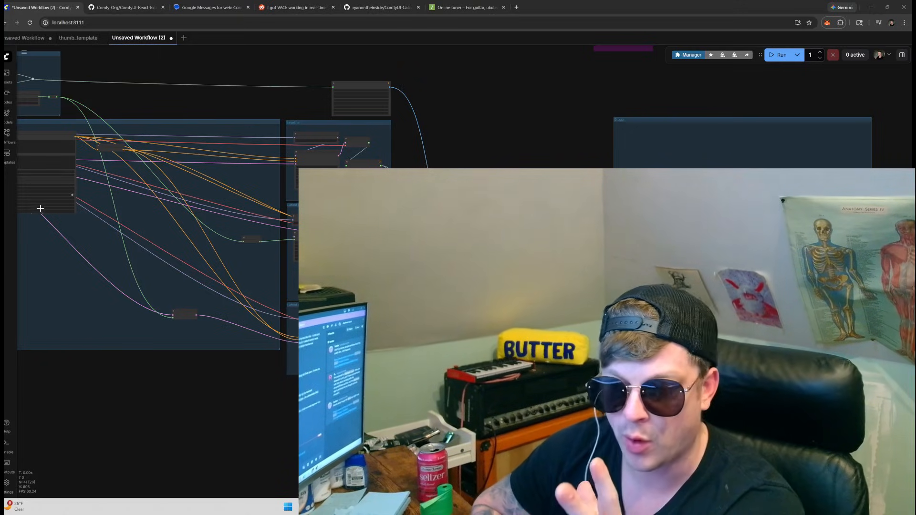
pyautogui.moveTo(458, 267); pyautogui.dragTo(452, 234)
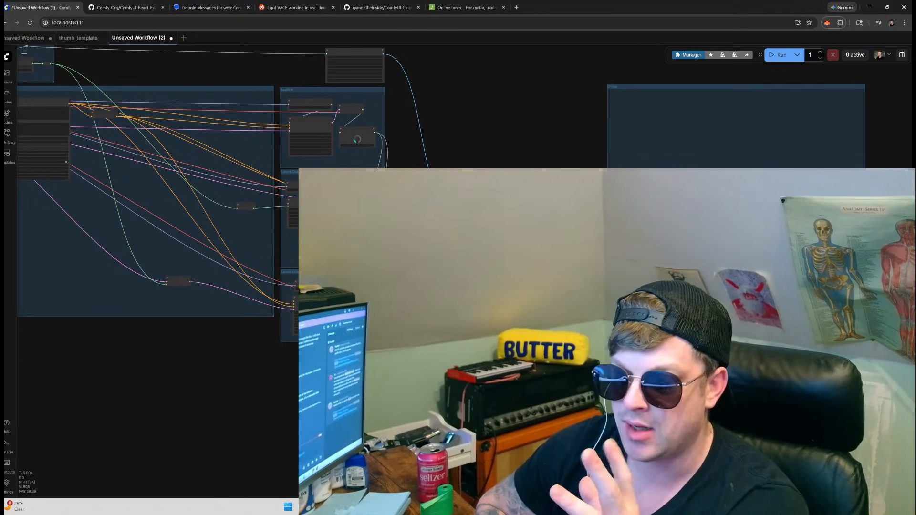
pyautogui.scroll(2, 450, 347)
pyautogui.scroll(1, 382, 334)
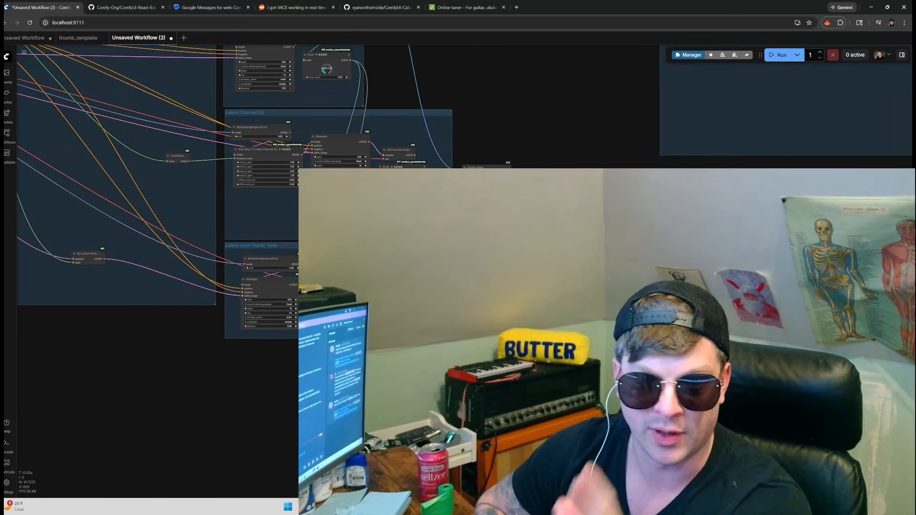
pyautogui.moveTo(406, 358); pyautogui.dragTo(420, 364)
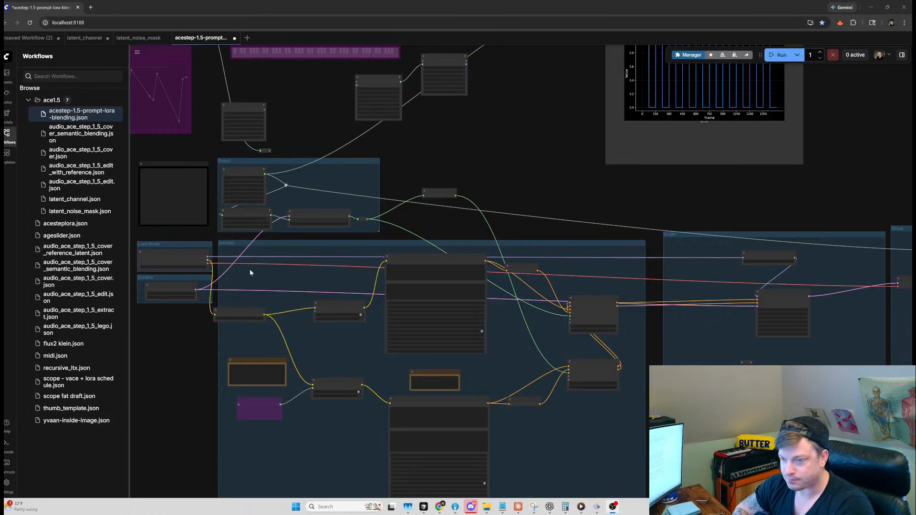
# Step: Examine the Load Model and Duration groups, the Features note and the square-wave Time Feature node of the prompt-lora-blending workflow
pyautogui.scroll(5, 286, 305)
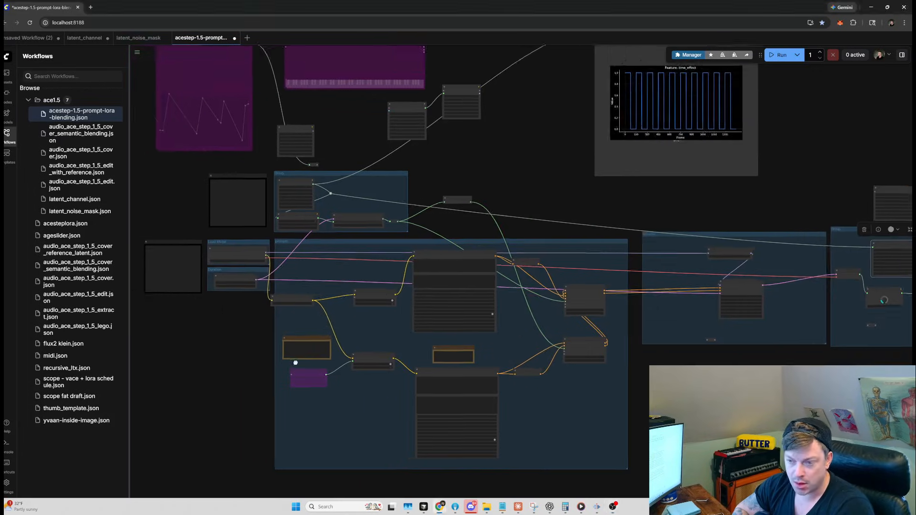
pyautogui.scroll(5, 336, 334)
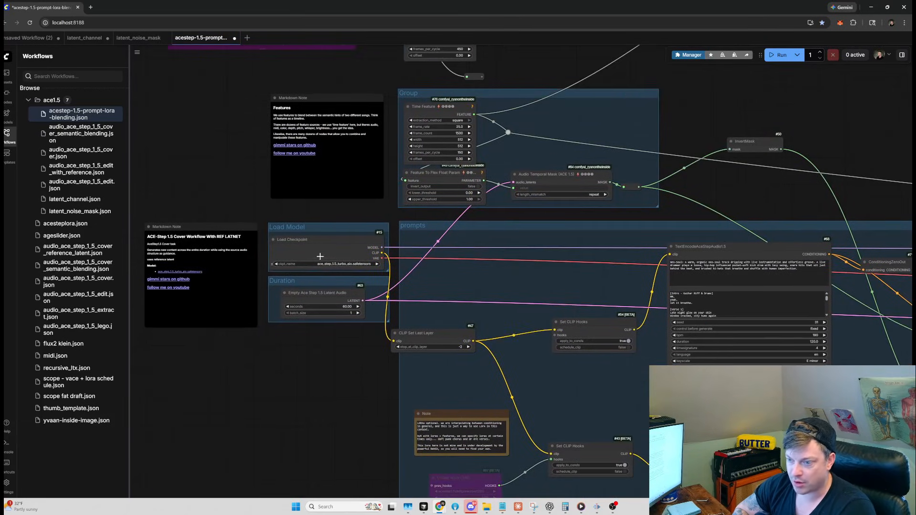
pyautogui.moveTo(341, 298); pyautogui.dragTo(338, 295)
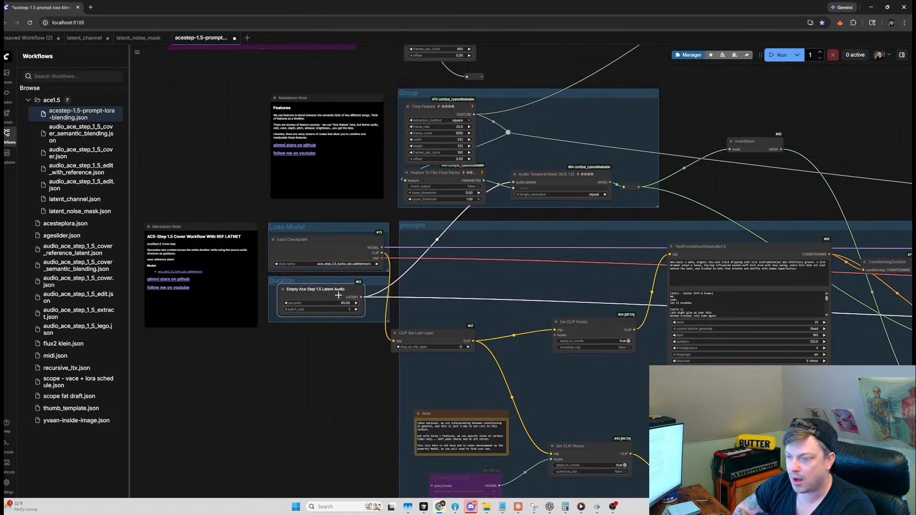
pyautogui.moveTo(353, 344); pyautogui.dragTo(329, 416)
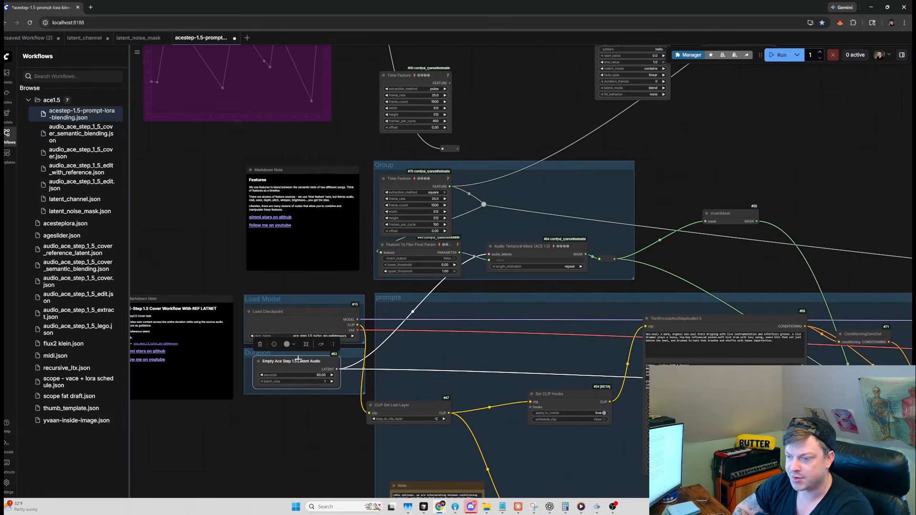
pyautogui.moveTo(388, 198); pyautogui.dragTo(303, 206)
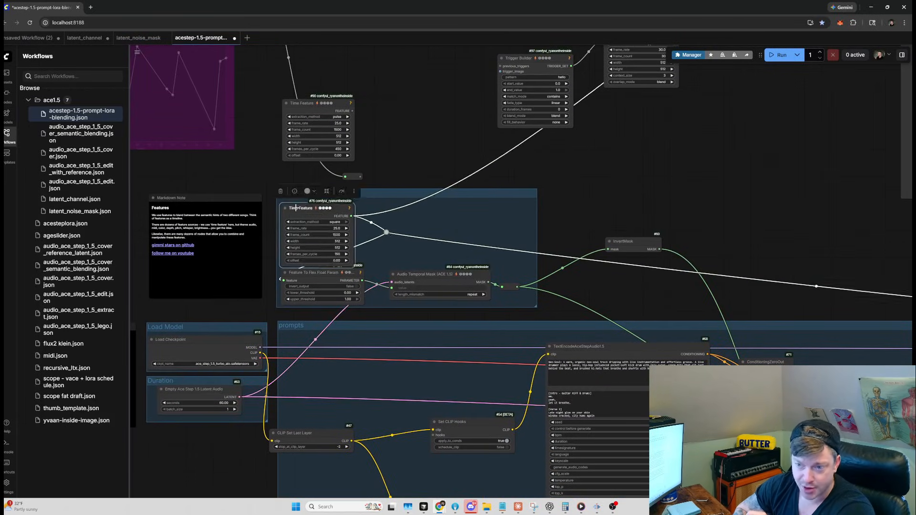
pyautogui.click(245, 199)
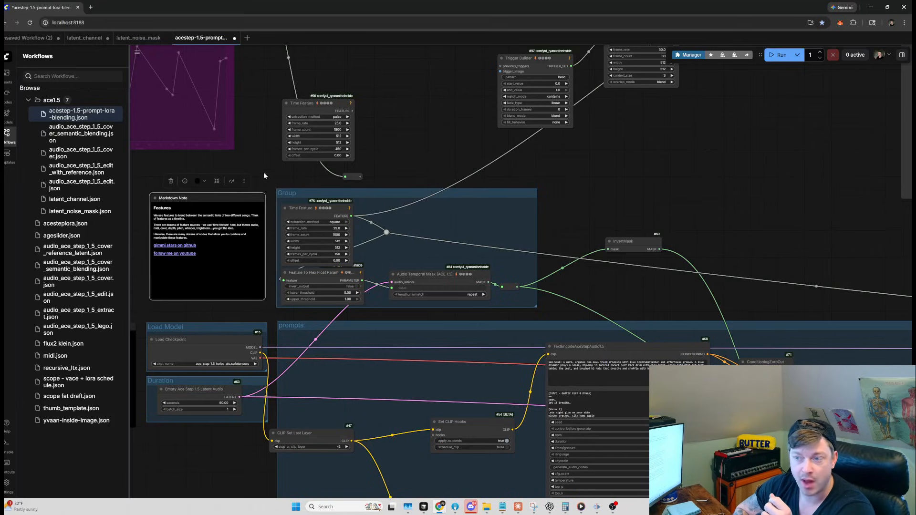
pyautogui.moveTo(253, 165); pyautogui.dragTo(247, 193)
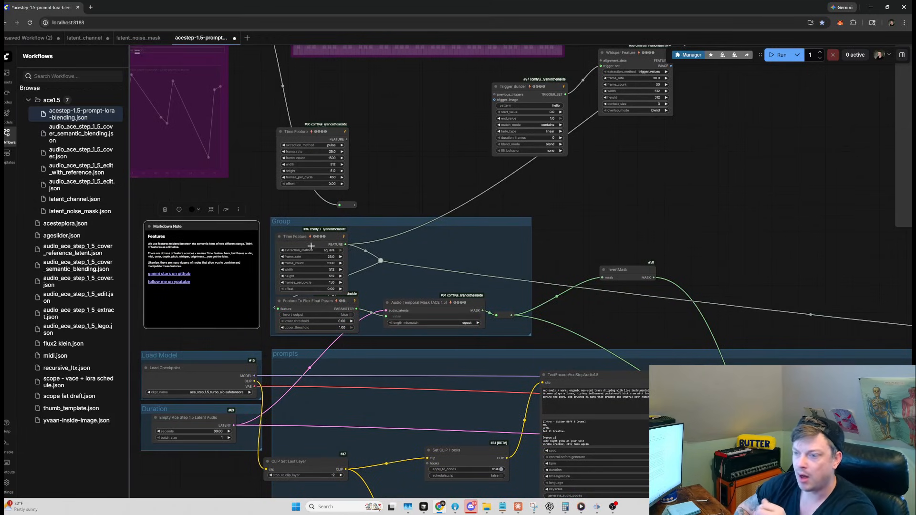
pyautogui.scroll(1, 355, 236)
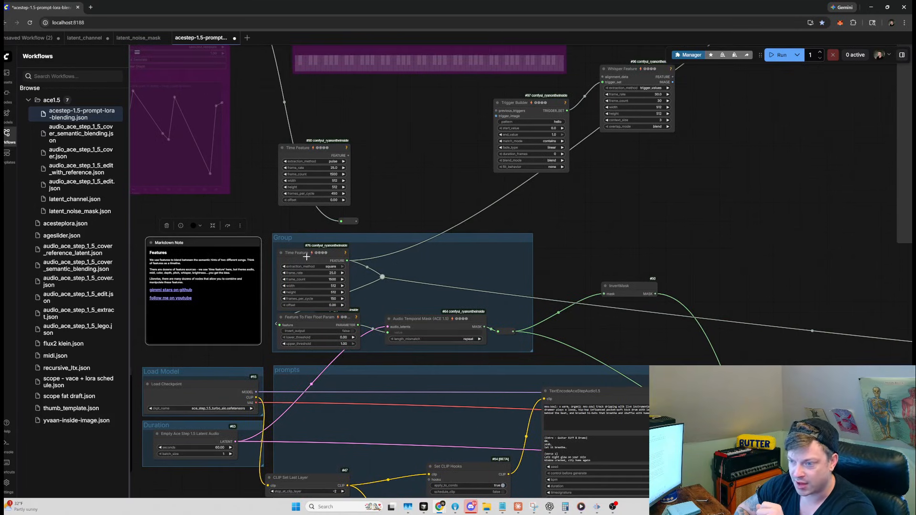
# Step: Move the bypassed MIDI feature node higher above the Trigger Builder node and inspect the Whisper Feature node
pyautogui.moveTo(848, 218)
pyautogui.mouseDown()
pyautogui.moveTo(467, 307)
pyautogui.moveTo(509, 305)
pyautogui.mouseUp()
pyautogui.moveTo(326, 300); pyautogui.dragTo(590, 364)
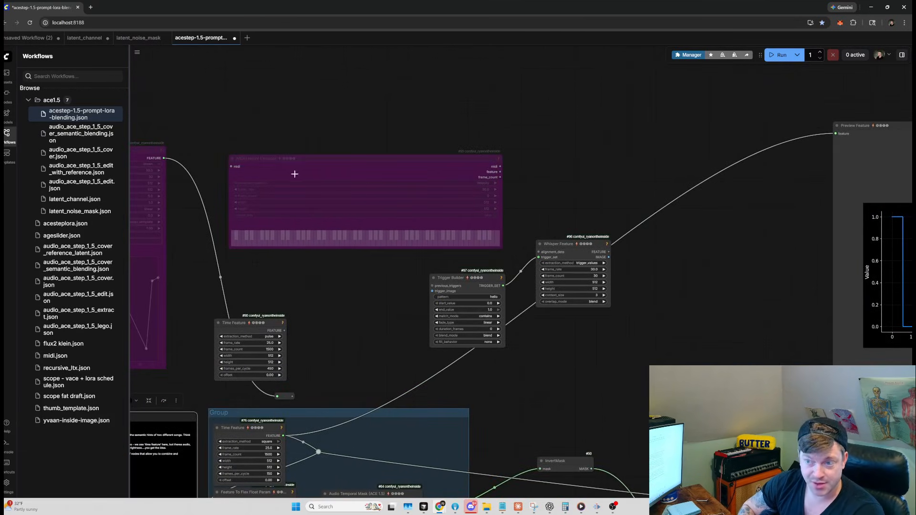
pyautogui.moveTo(306, 140); pyautogui.dragTo(302, 118)
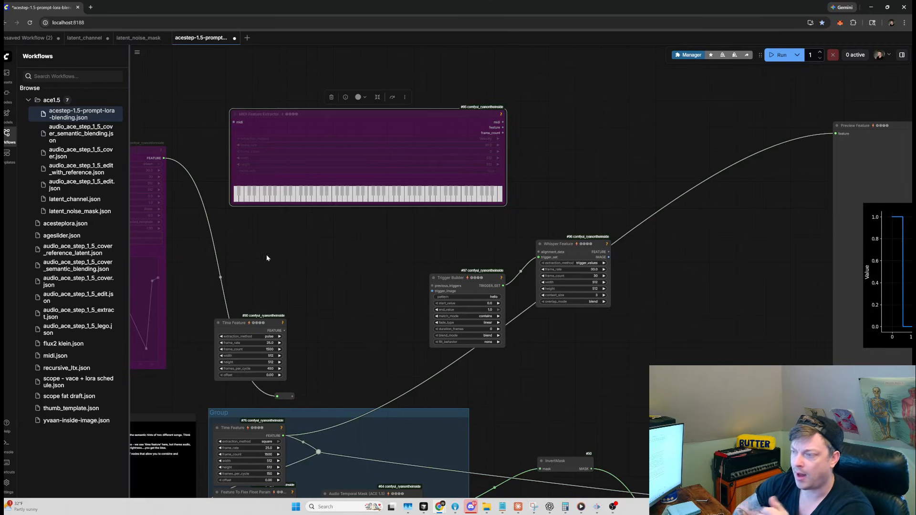
pyautogui.moveTo(315, 255); pyautogui.dragTo(364, 251)
pyautogui.moveTo(611, 240); pyautogui.dragTo(601, 232)
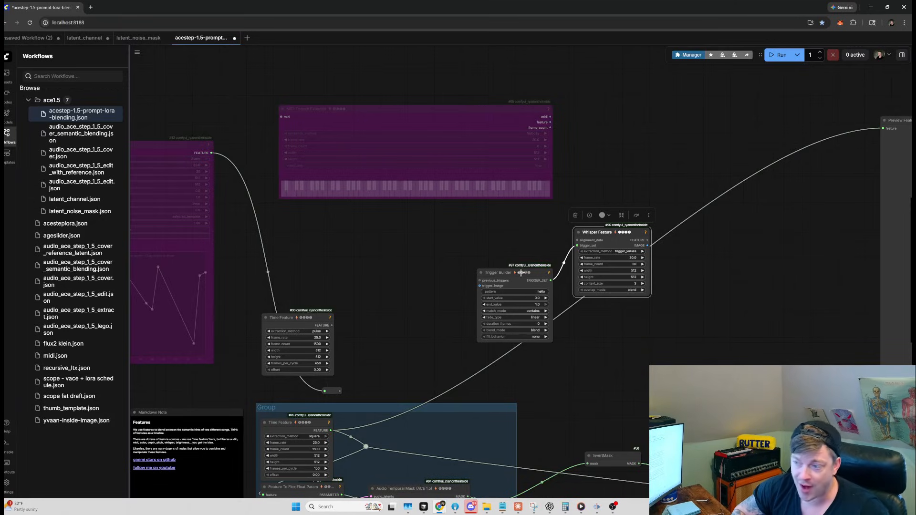
# Step: Examine the hand-drawn graph in the bypassed feature node and the settings of the adjacent pulse Time Feature node
pyautogui.moveTo(398, 243); pyautogui.dragTo(607, 245)
pyautogui.scroll(2, 253, 291)
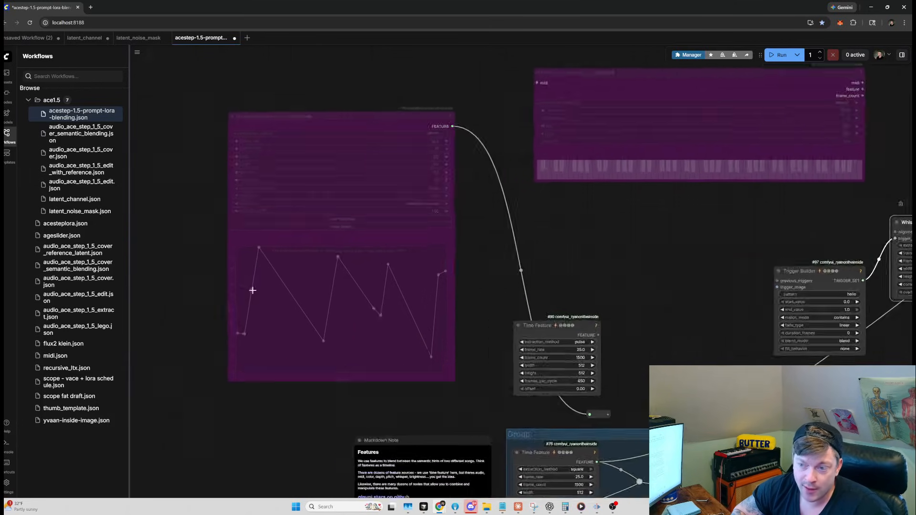
pyautogui.scroll(4, 253, 291)
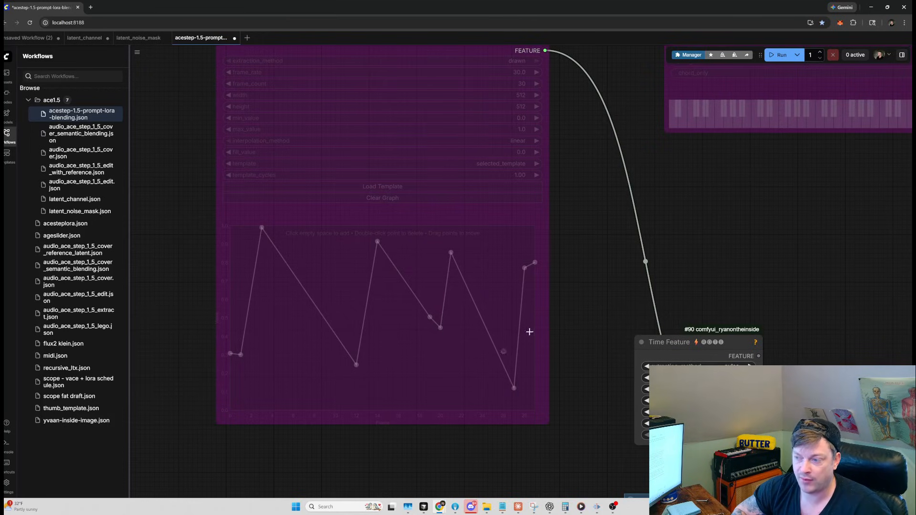
pyautogui.moveTo(713, 230); pyautogui.dragTo(579, 211)
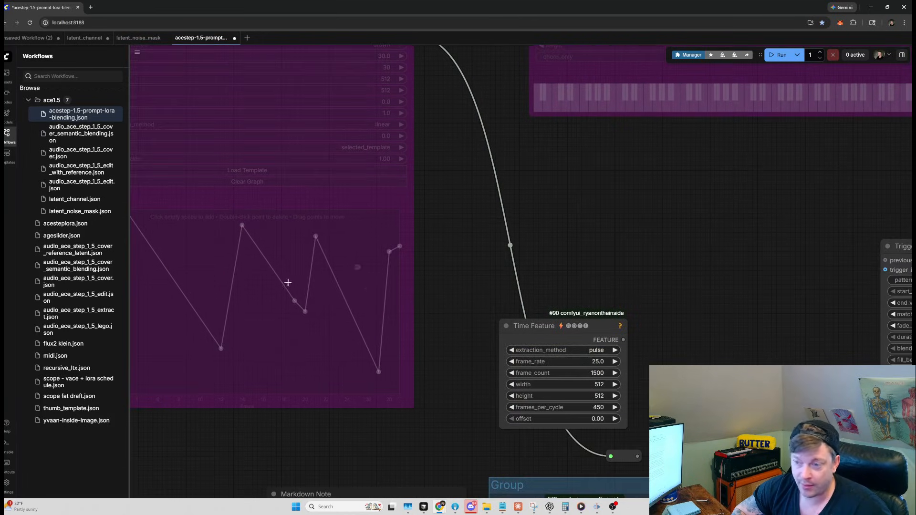
pyautogui.scroll(-8, 304, 247)
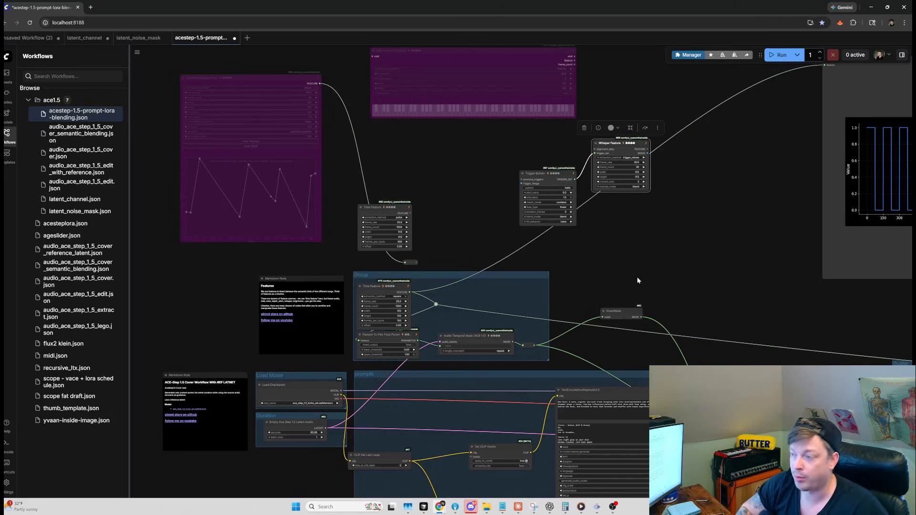
# Step: Shift the Audio Temporal Mask, InvertMask and upper Set CLIP Hooks nodes slightly upward in the graph
pyautogui.moveTo(660, 271); pyautogui.dragTo(609, 250)
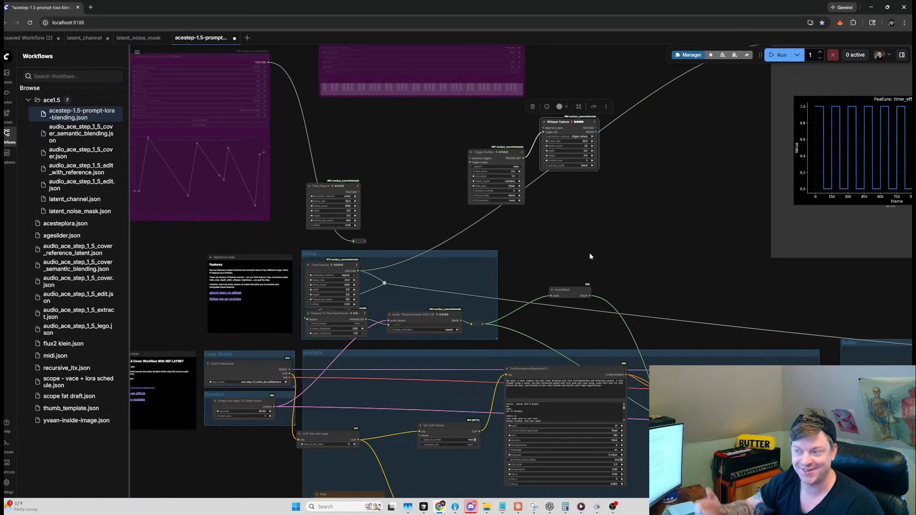
pyautogui.moveTo(421, 310); pyautogui.dragTo(423, 289)
pyautogui.moveTo(552, 262); pyautogui.dragTo(549, 246)
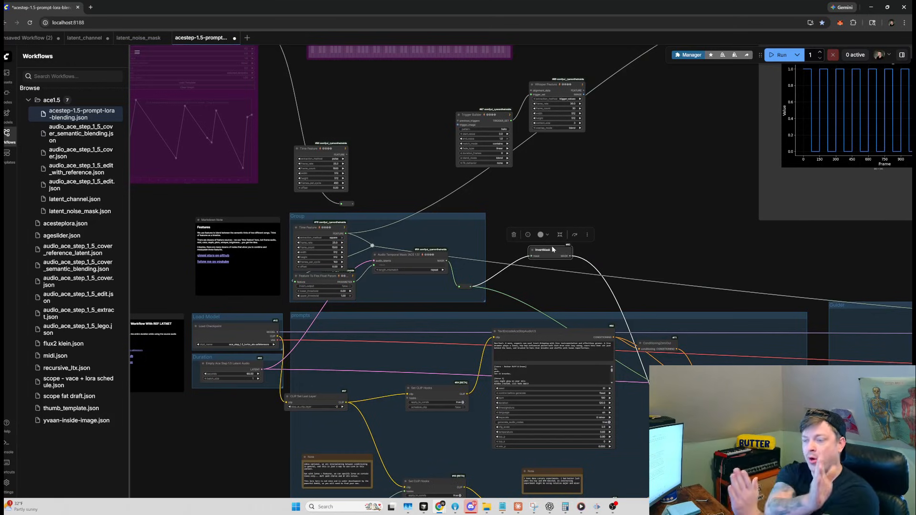
pyautogui.moveTo(675, 277); pyautogui.dragTo(654, 166)
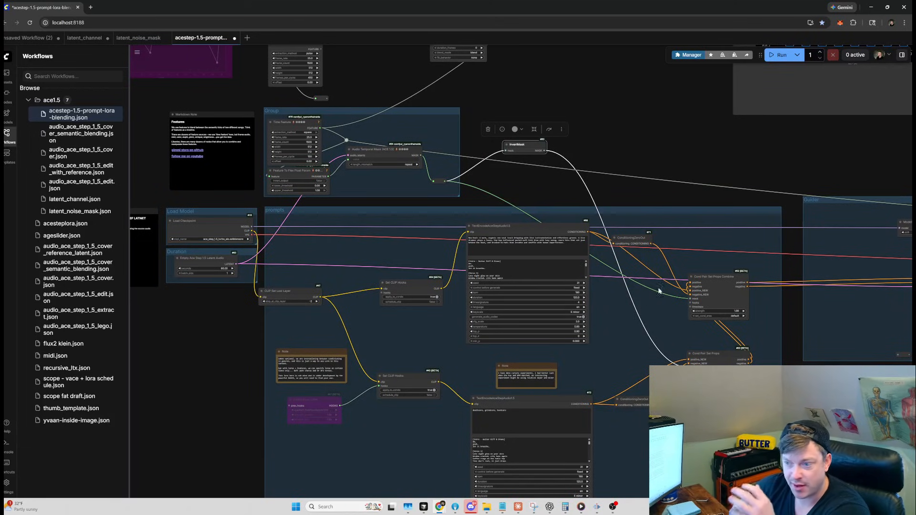
pyautogui.moveTo(402, 287); pyautogui.dragTo(396, 266)
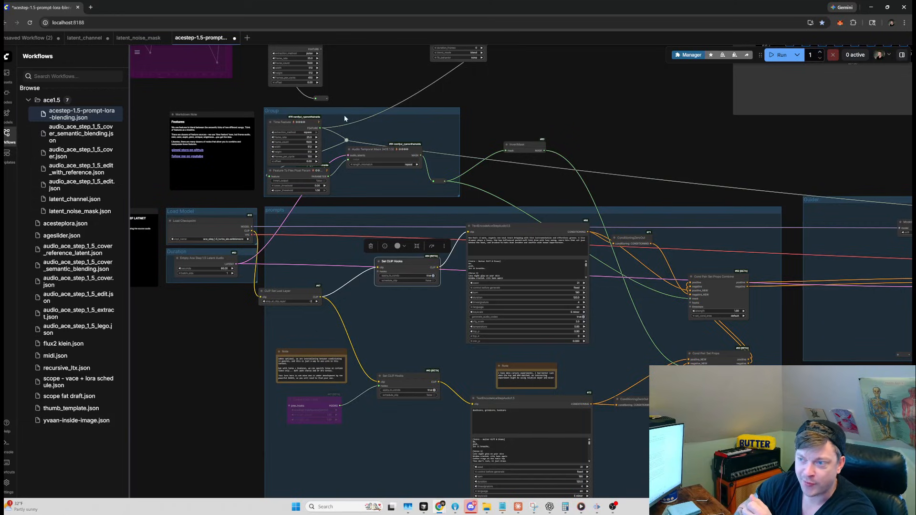
pyautogui.moveTo(398, 155); pyautogui.dragTo(401, 161)
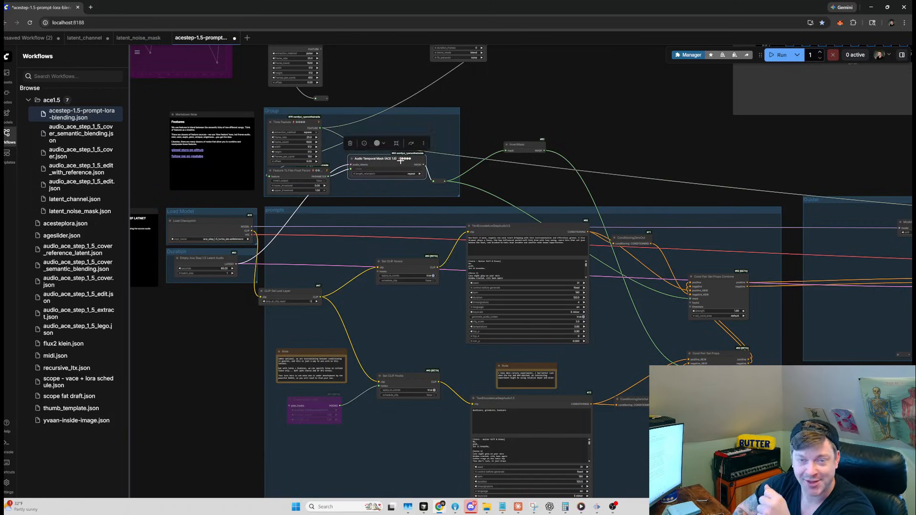
# Step: Examine the Cond Pair Set Props Combine node and its incoming links in the prompts group
pyautogui.moveTo(521, 167); pyautogui.dragTo(510, 149)
pyautogui.scroll(-1, 511, 151)
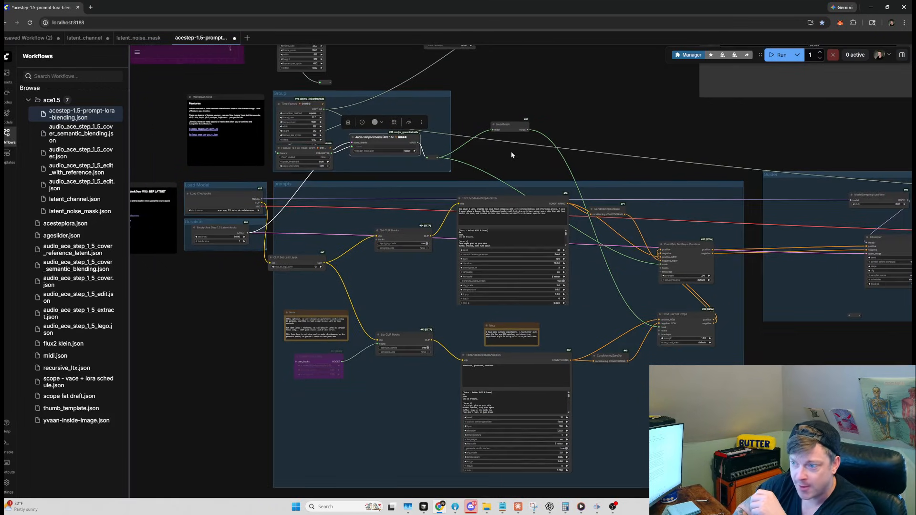
pyautogui.scroll(3, 409, 272)
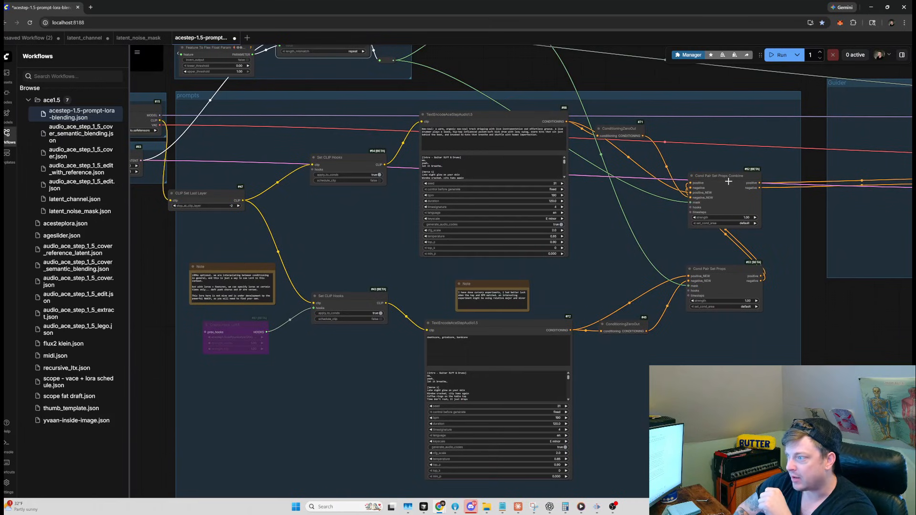
pyautogui.moveTo(731, 185); pyautogui.dragTo(727, 190)
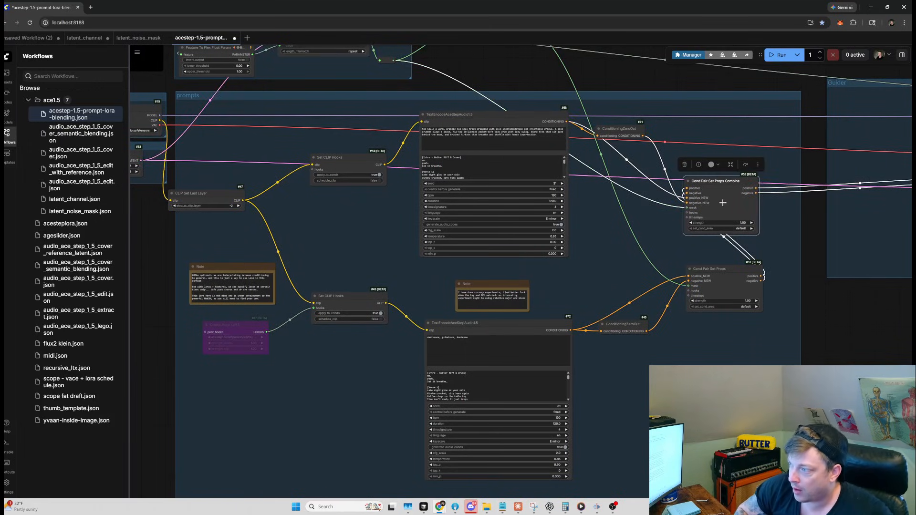
pyautogui.moveTo(733, 186); pyautogui.dragTo(739, 178)
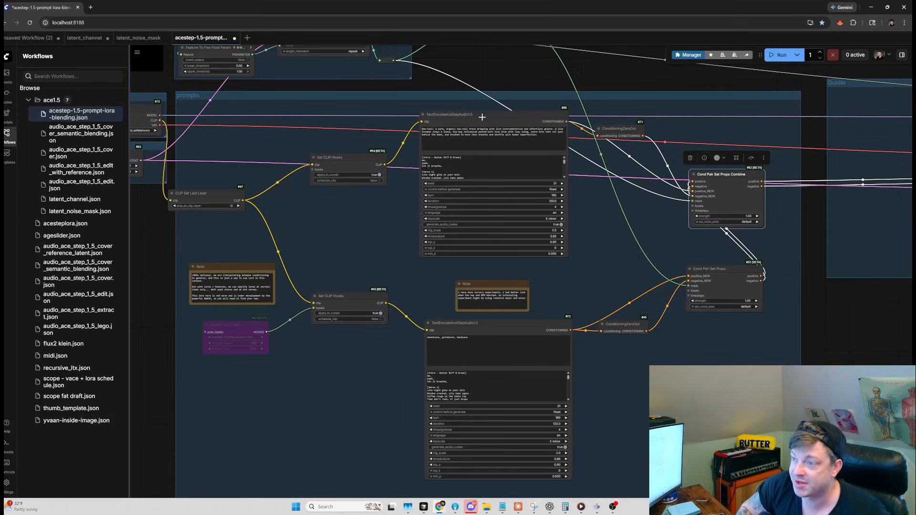
# Step: Highlight prompt text in the upper and lower TextEncodeAceStepAudio1.5 nodes to compare the two styles
pyautogui.click(485, 139)
pyautogui.hotkey('ctrl', 'a')
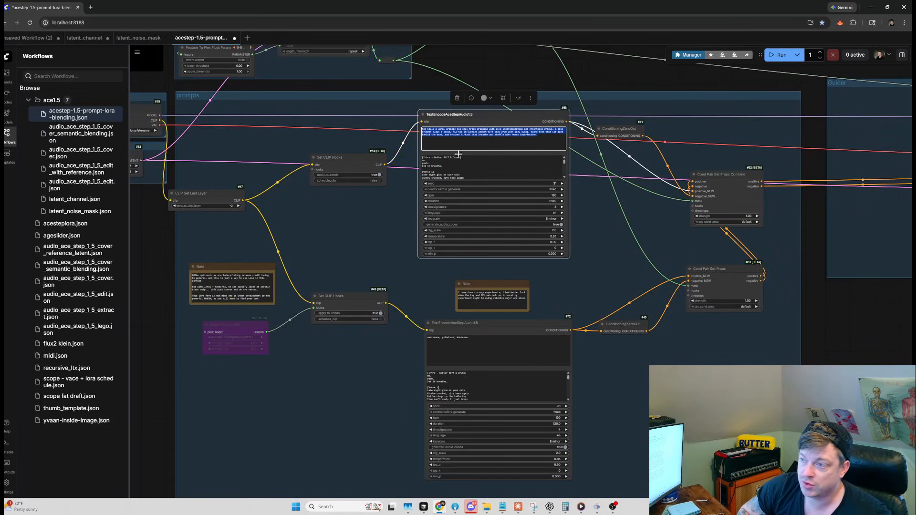
pyautogui.doubleClick(476, 337)
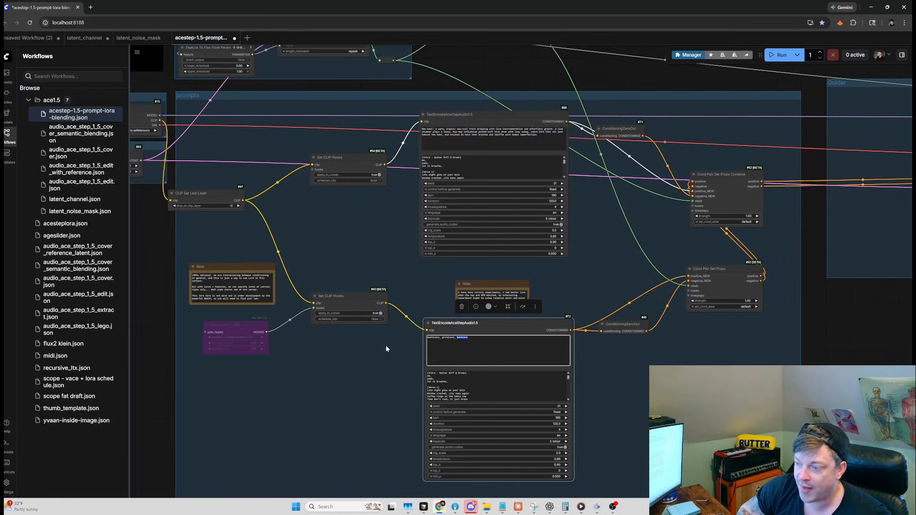
# Step: Examine the bypassed Create Hook LoRA node, its Set CLIP Hooks link and the ConditioningZeroOut nodes
pyautogui.scroll(3, 385, 345)
pyautogui.scroll(-2, 429, 351)
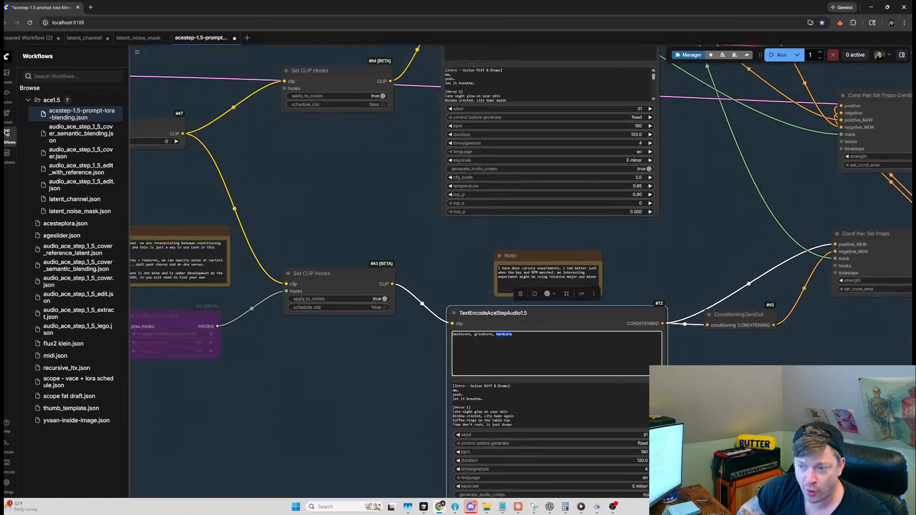
pyautogui.moveTo(205, 325); pyautogui.dragTo(217, 323)
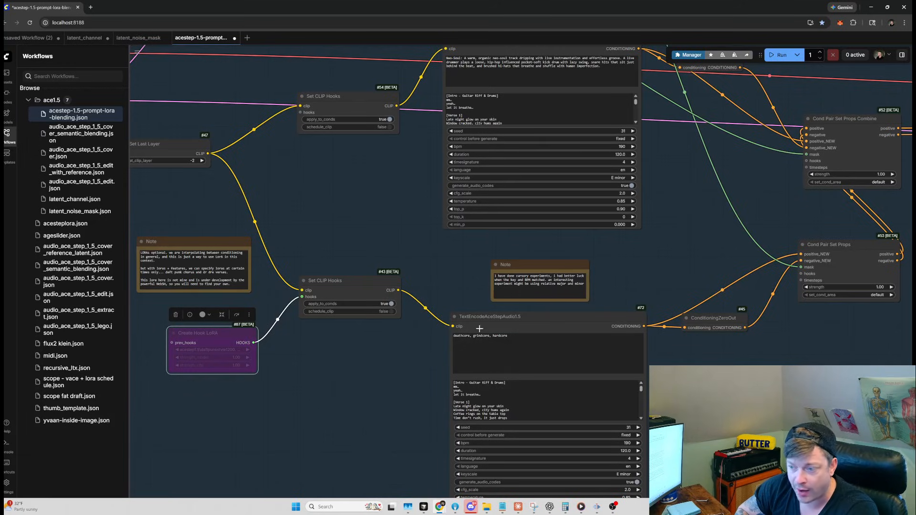
pyautogui.moveTo(700, 319)
pyautogui.mouseDown()
pyautogui.moveTo(707, 323)
pyautogui.moveTo(703, 313)
pyautogui.mouseUp()
pyautogui.moveTo(666, 266); pyautogui.dragTo(622, 343)
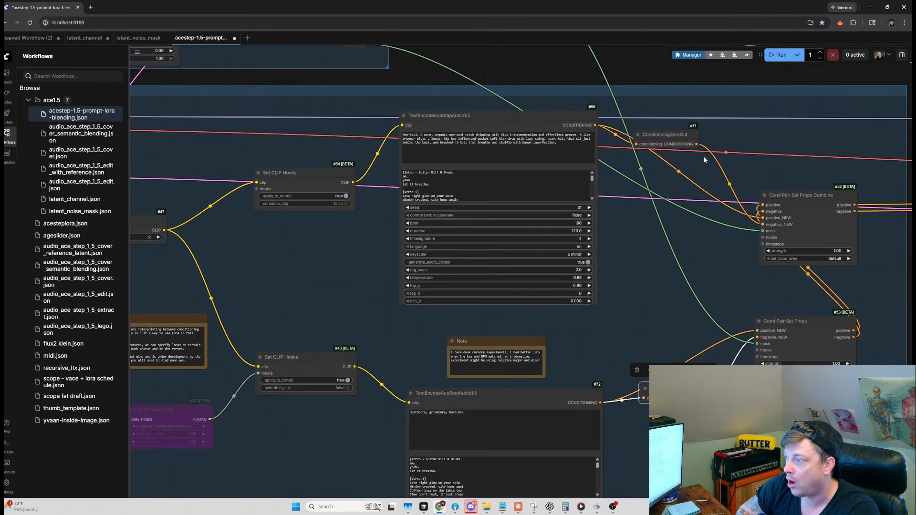
# Step: Move the KSampler node slightly upward inside the Guider group
pyautogui.scroll(-7, 647, 276)
pyautogui.moveTo(676, 153); pyautogui.dragTo(444, 155)
pyautogui.moveTo(652, 381); pyautogui.dragTo(470, 388)
pyautogui.scroll(7, 494, 242)
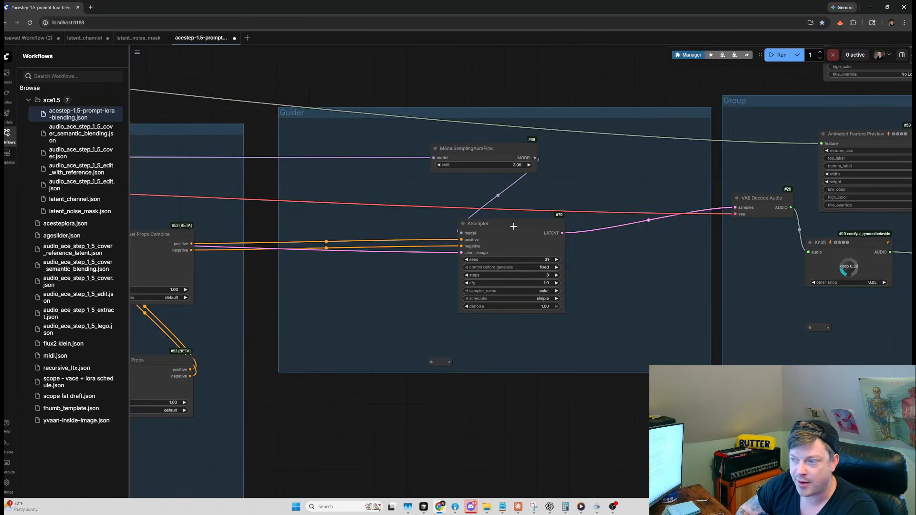
pyautogui.moveTo(510, 222); pyautogui.dragTo(514, 222)
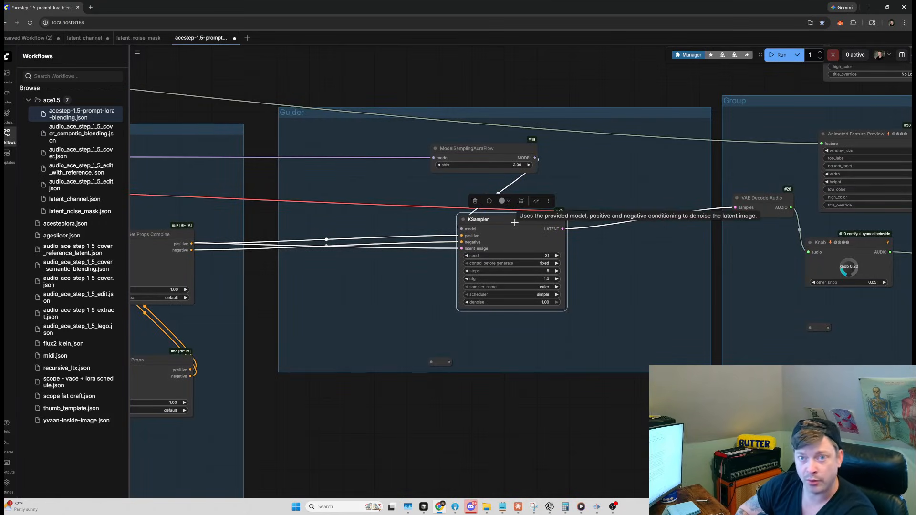
pyautogui.moveTo(527, 231); pyautogui.dragTo(520, 215)
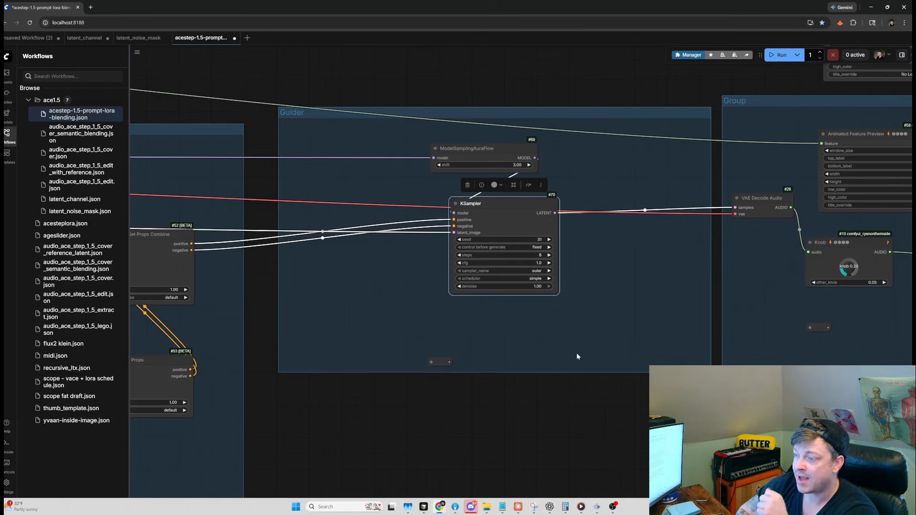
# Step: Move the VAE Decode Audio node slightly down in the output group and nudge the KSampler node slightly up
pyautogui.moveTo(604, 390); pyautogui.dragTo(477, 374)
pyautogui.moveTo(540, 388); pyautogui.dragTo(419, 408)
pyautogui.moveTo(531, 205); pyautogui.dragTo(534, 228)
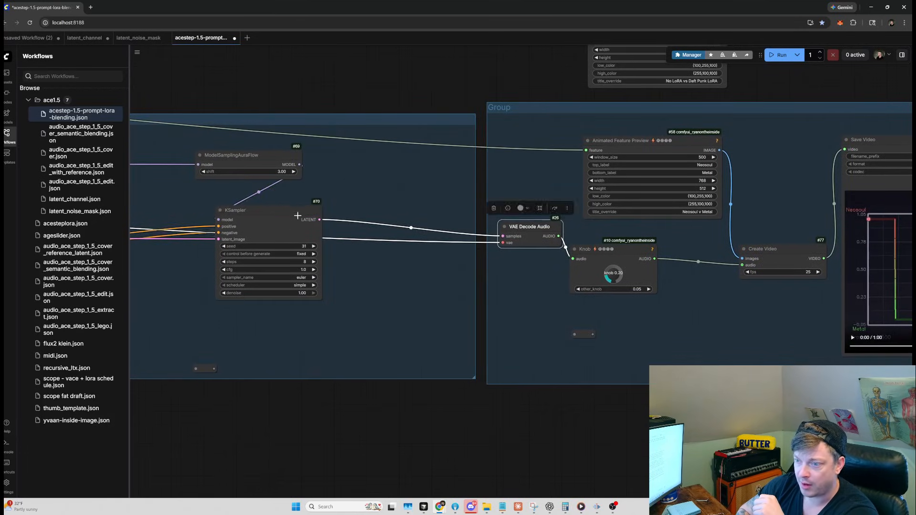
pyautogui.moveTo(286, 210); pyautogui.dragTo(287, 204)
# Step: Move the Knob node to the right so it sits between the VAE Decode Audio and Create Video nodes
pyautogui.moveTo(607, 252); pyautogui.dragTo(601, 252)
pyautogui.scroll(-3, 641, 352)
pyautogui.moveTo(673, 257); pyautogui.dragTo(505, 284)
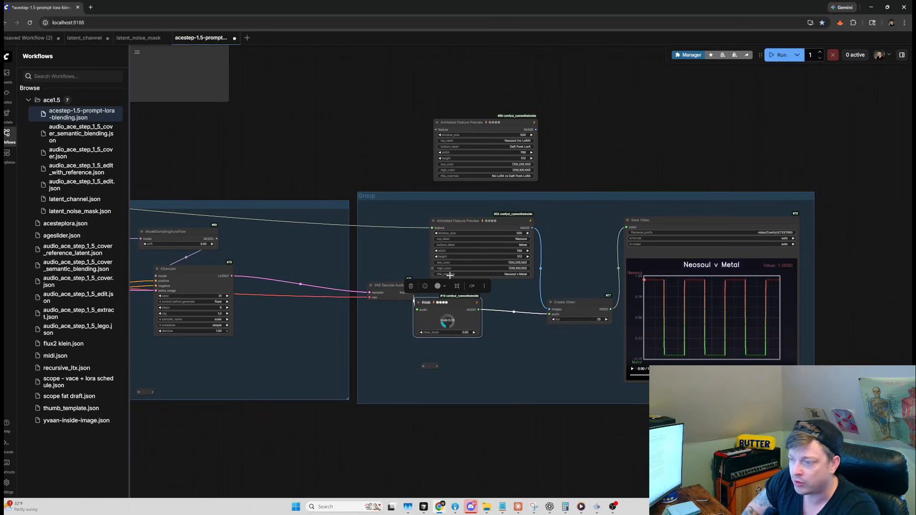
pyautogui.moveTo(444, 306); pyautogui.dragTo(471, 304)
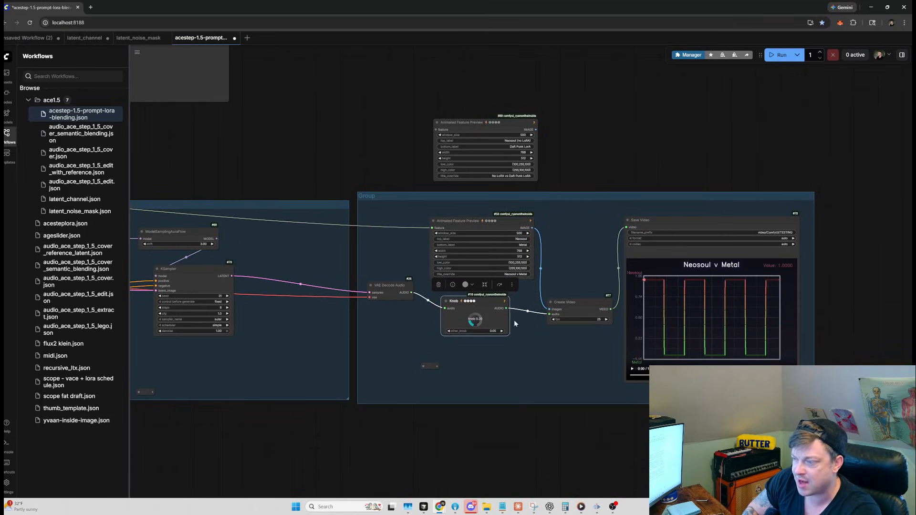
# Step: Search the node library for "ave au" and preview the Save Audio (MP3) node without adding it
pyautogui.doubleClick(533, 361)
pyautogui.write('ave')
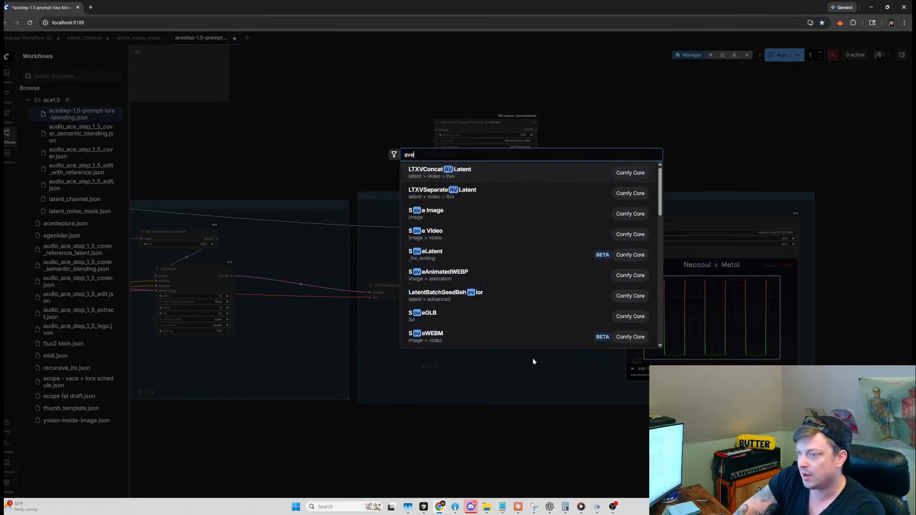
pyautogui.write(' au')
pyautogui.press('Down')
pyautogui.press('Down')
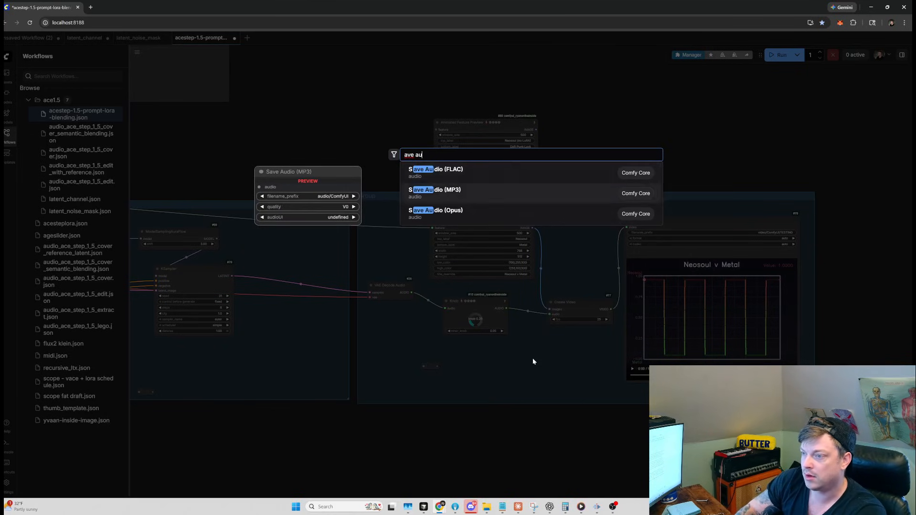
pyautogui.press('Escape')
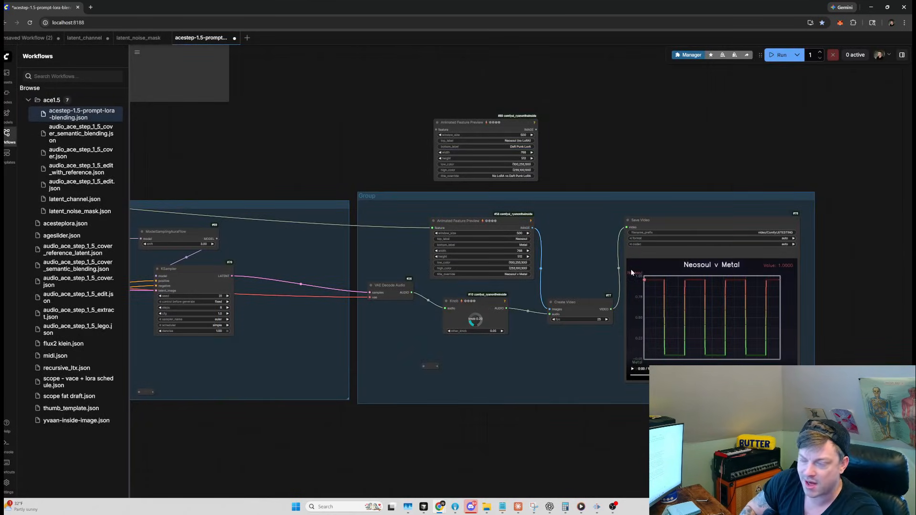
# Step: Play the Neosoul v Metal result in the Save Video node and pause it partway through
pyautogui.moveTo(644, 438); pyautogui.dragTo(589, 423)
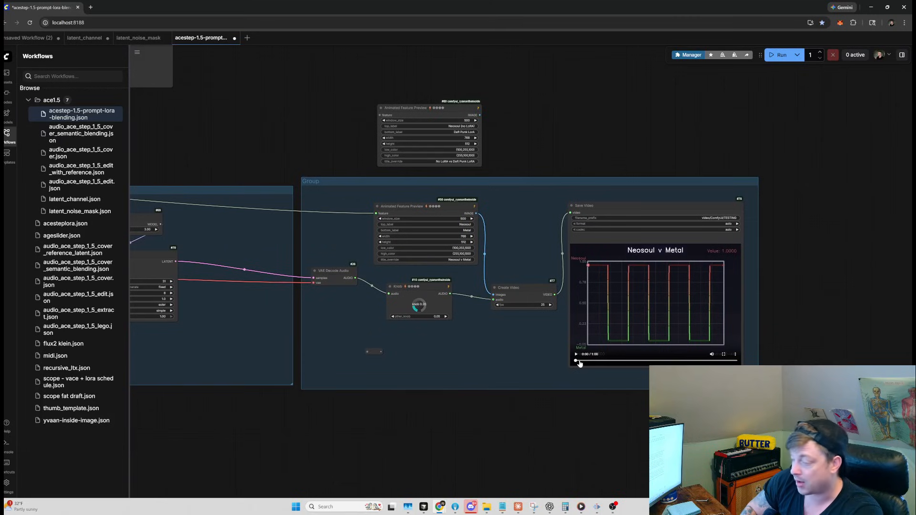
pyautogui.click(576, 360)
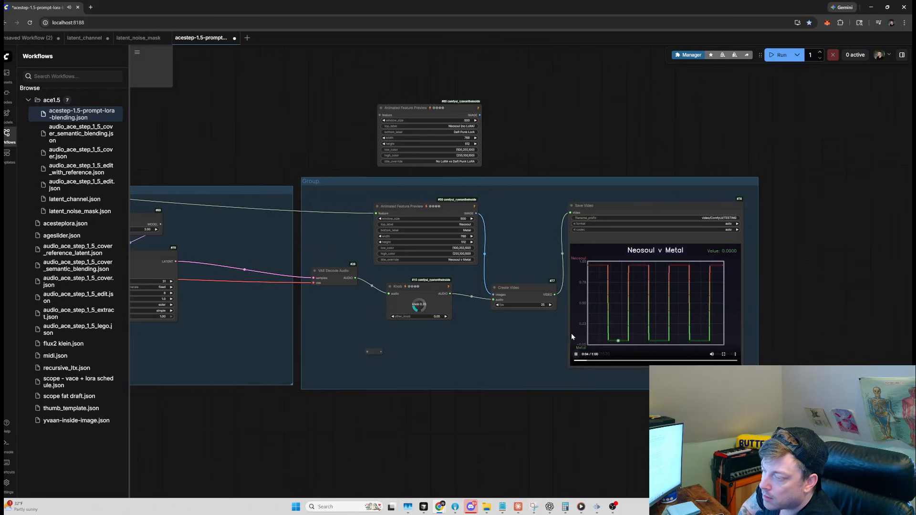
pyautogui.moveTo(600, 344)
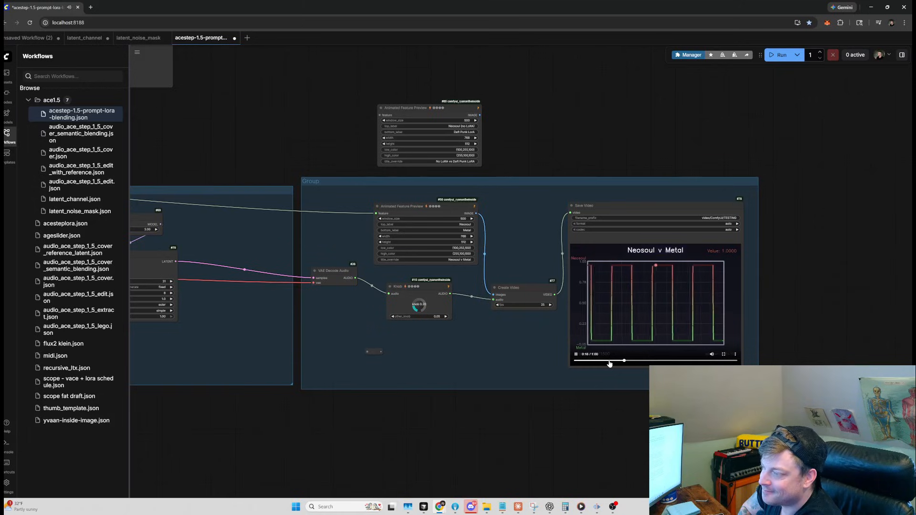
pyautogui.click(576, 354)
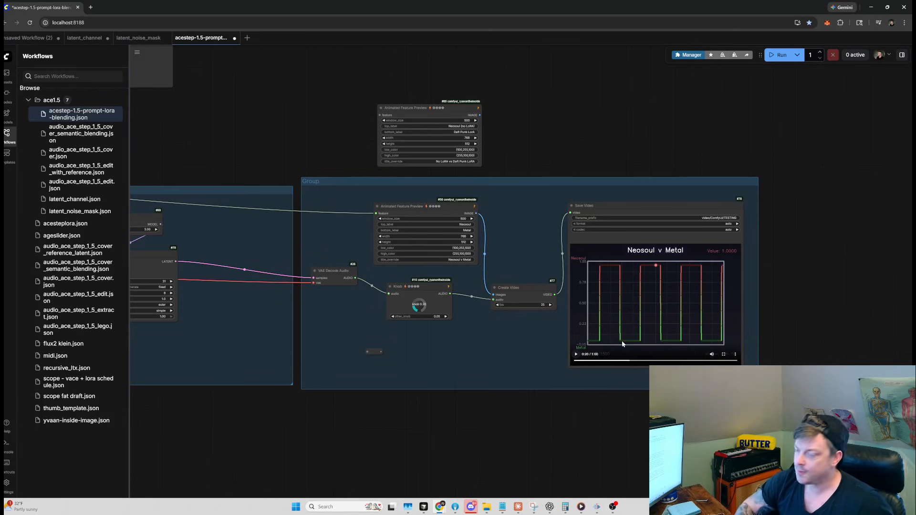
# Step: Examine the note and the settings of both TextEncodeAceStepAudio1.5 nodes, and the links running through the Guider and output groups
pyautogui.moveTo(419, 423); pyautogui.dragTo(753, 355)
pyautogui.moveTo(377, 396); pyautogui.dragTo(748, 351)
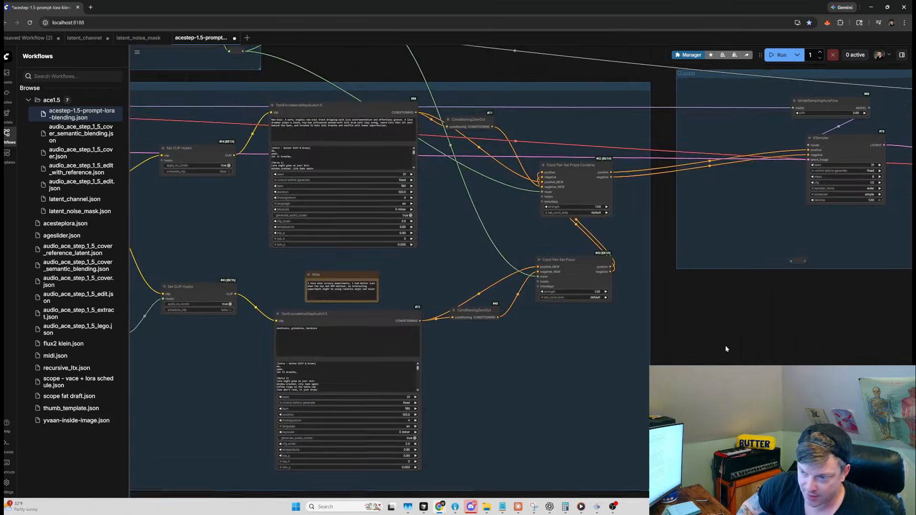
pyautogui.scroll(4, 345, 405)
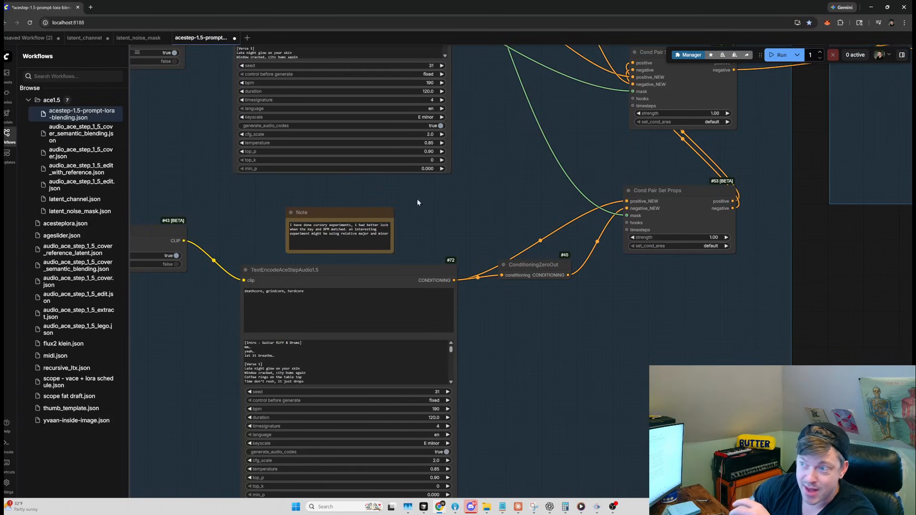
pyautogui.moveTo(490, 364); pyautogui.dragTo(440, 450)
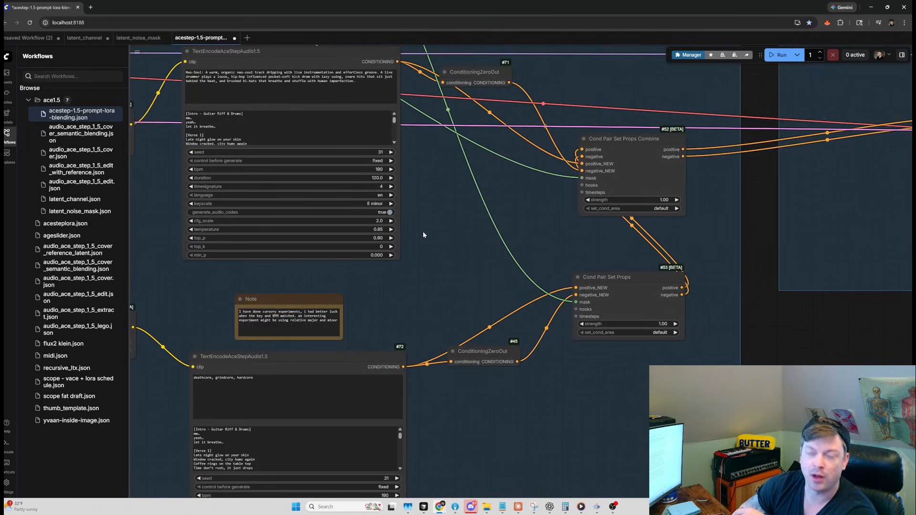
pyautogui.scroll(-5, 422, 236)
pyautogui.scroll(-3, 434, 243)
pyautogui.moveTo(635, 340); pyautogui.dragTo(346, 356)
pyautogui.moveTo(441, 328); pyautogui.dragTo(322, 344)
pyautogui.moveTo(520, 351); pyautogui.dragTo(434, 361)
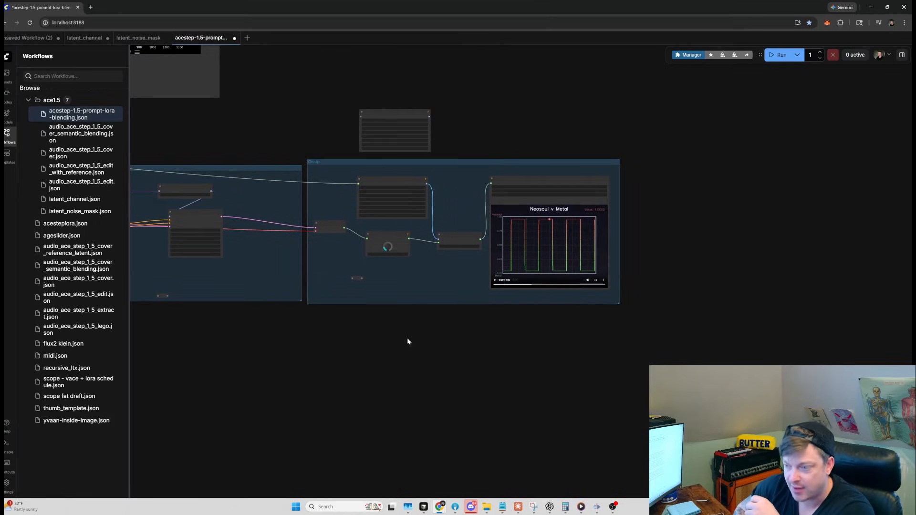
pyautogui.moveTo(323, 358); pyautogui.dragTo(491, 366)
pyautogui.moveTo(368, 368); pyautogui.dragTo(458, 357)
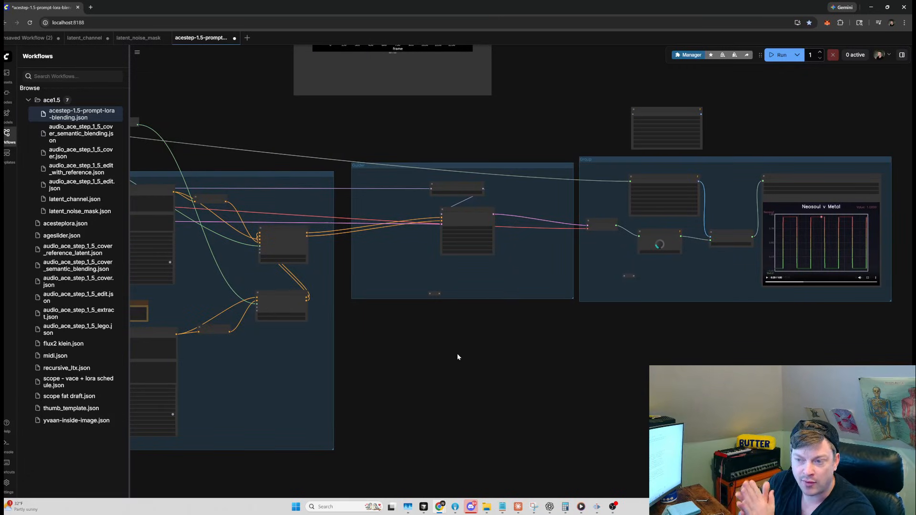
# Step: Add an ACE-Step 1.5 Edit Guider (Extend/Repaint) node in the empty canvas area below the Guider group
pyautogui.scroll(3, 266, 267)
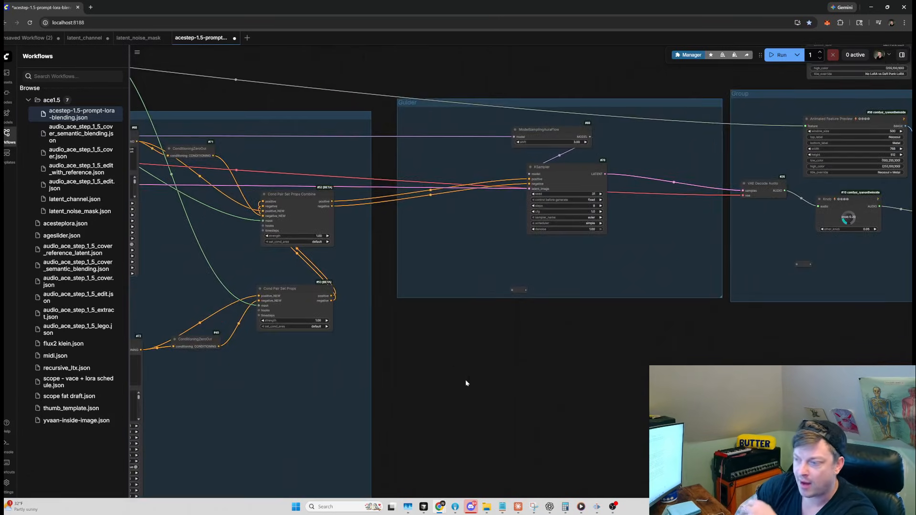
pyautogui.doubleClick(555, 413)
pyautogui.write('extend')
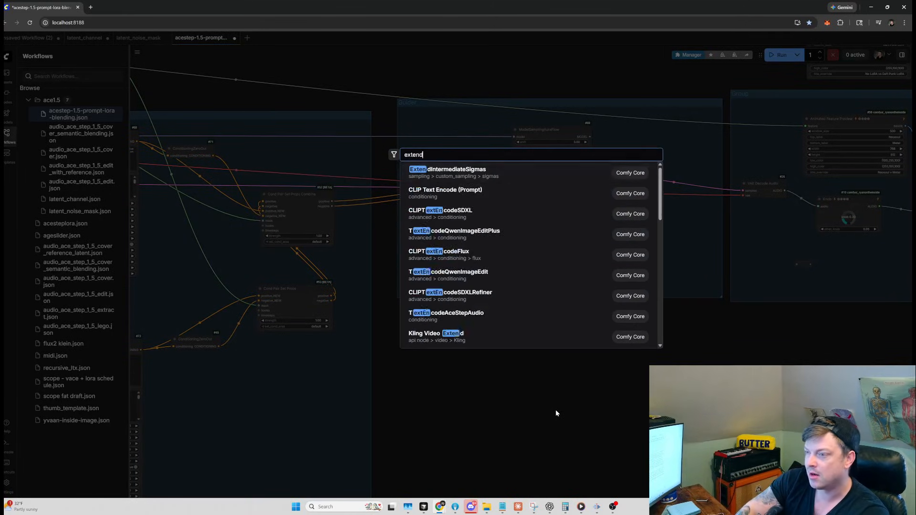
pyautogui.press('Down')
pyautogui.press('Down')
pyautogui.press('Down')
pyautogui.press('Down')
pyautogui.press('Down')
pyautogui.press('Down')
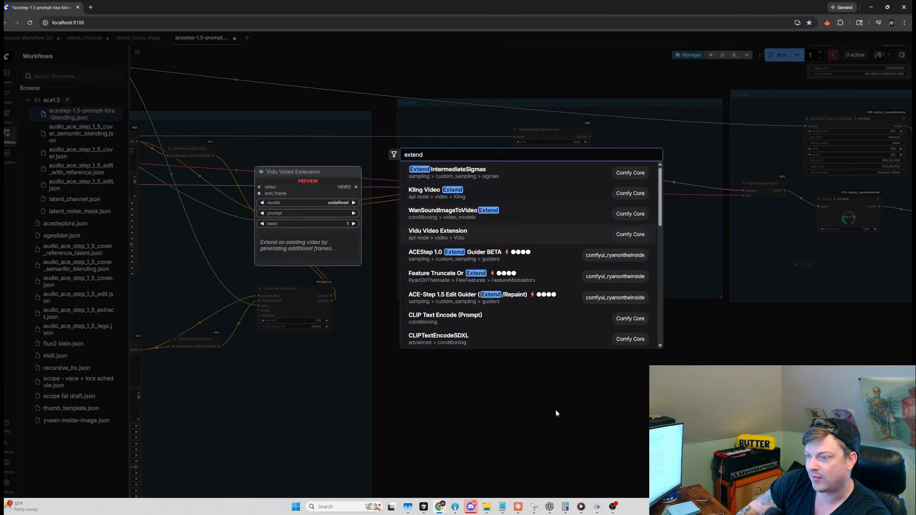
pyautogui.press('Return')
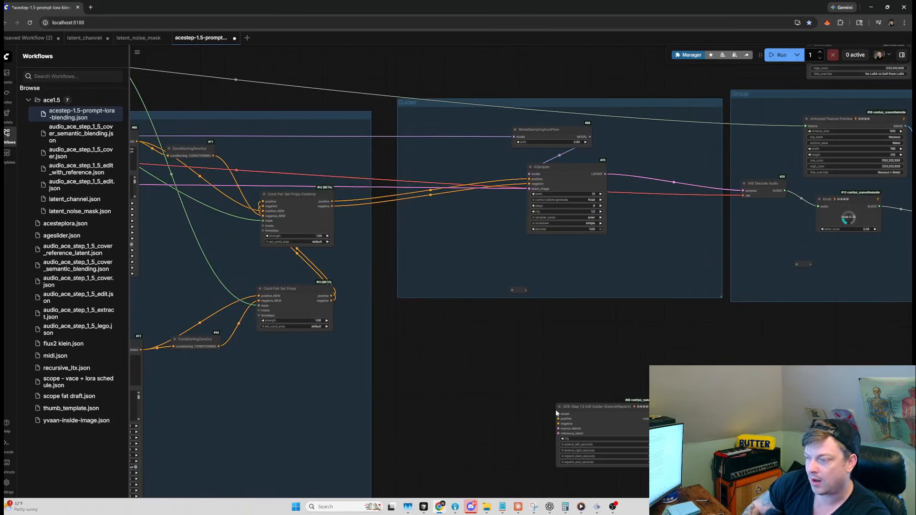
pyautogui.scroll(3, 572, 413)
pyautogui.moveTo(587, 404); pyautogui.dragTo(585, 346)
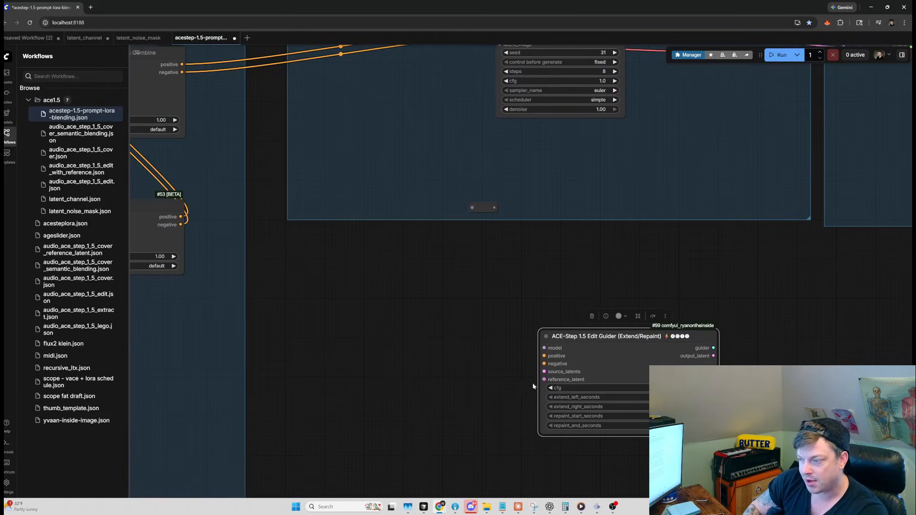
pyautogui.scroll(-3, 528, 379)
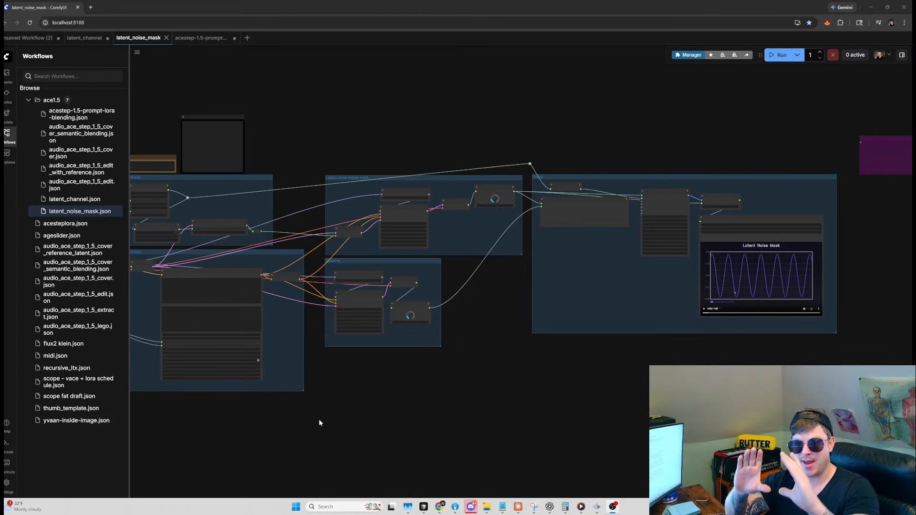
# Step: Select the Set Latent Noise Mask node in the latent_noise_mask workflow and examine its samples, mask and output links
pyautogui.scroll(5, 342, 191)
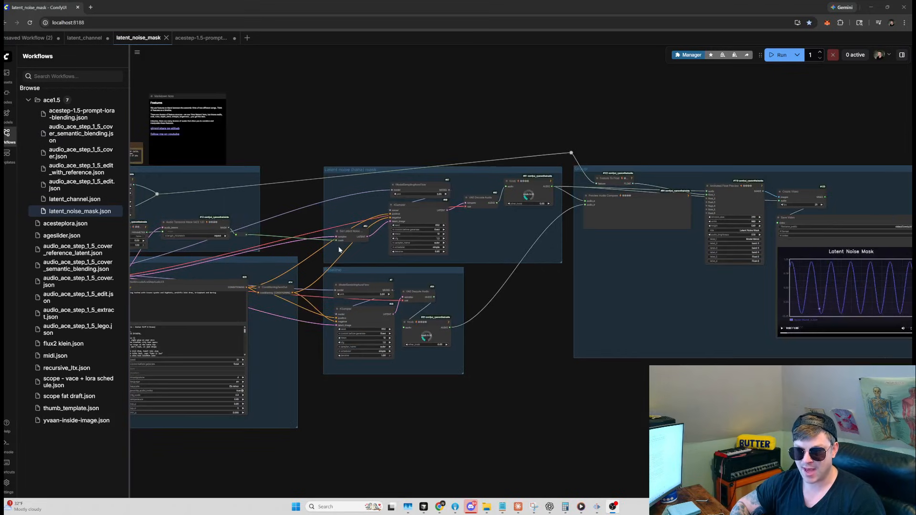
pyautogui.click(355, 230)
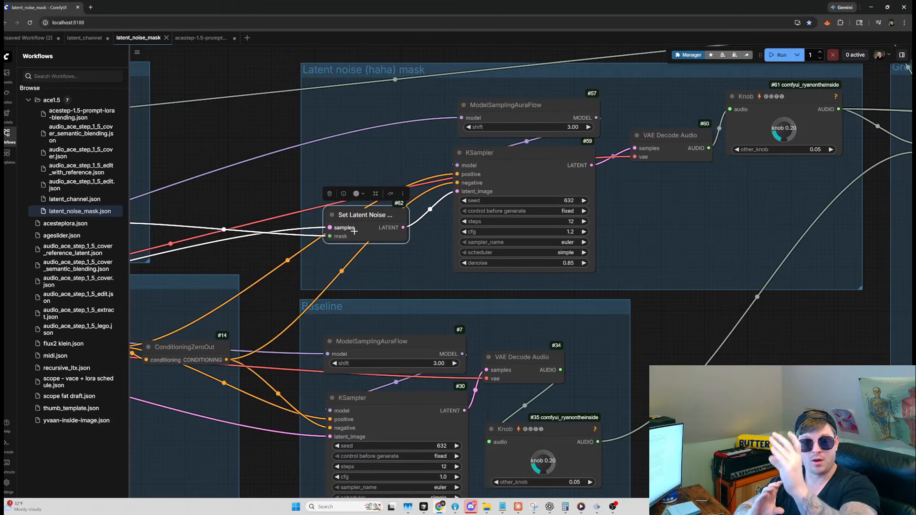
pyautogui.scroll(-3, 353, 227)
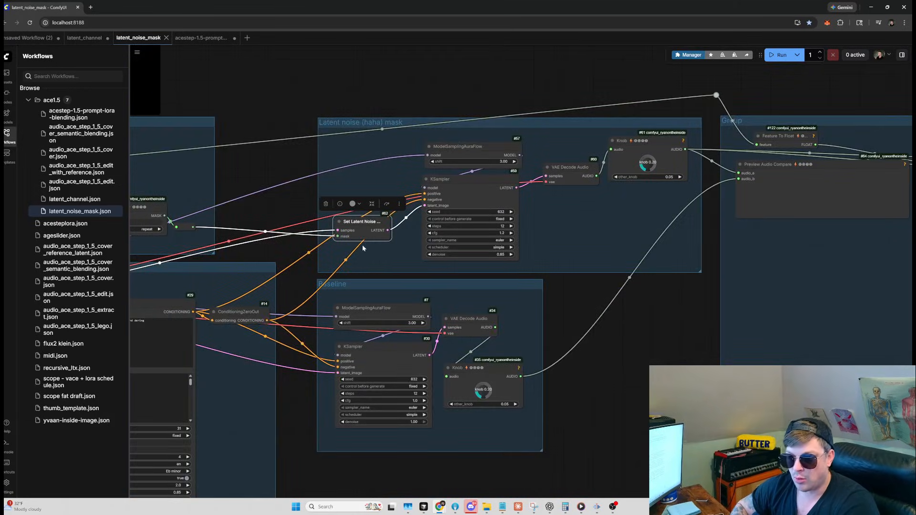
pyautogui.scroll(-2, 361, 248)
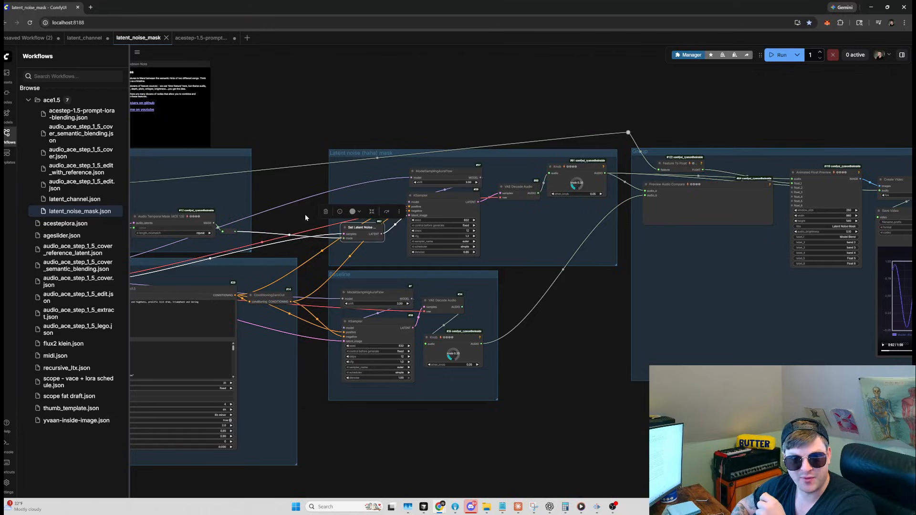
# Step: Inspect the Load Audio and Audio Info nodes in the SONG group and run the latent_noise_mask workflow
pyautogui.moveTo(299, 219); pyautogui.dragTo(367, 193)
pyautogui.scroll(-3, 367, 193)
pyautogui.moveTo(297, 406); pyautogui.dragTo(412, 375)
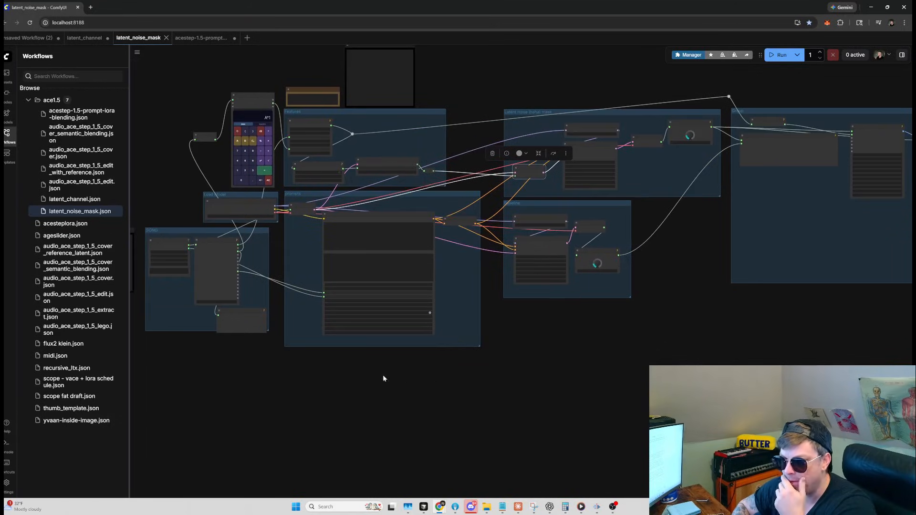
pyautogui.scroll(5, 413, 377)
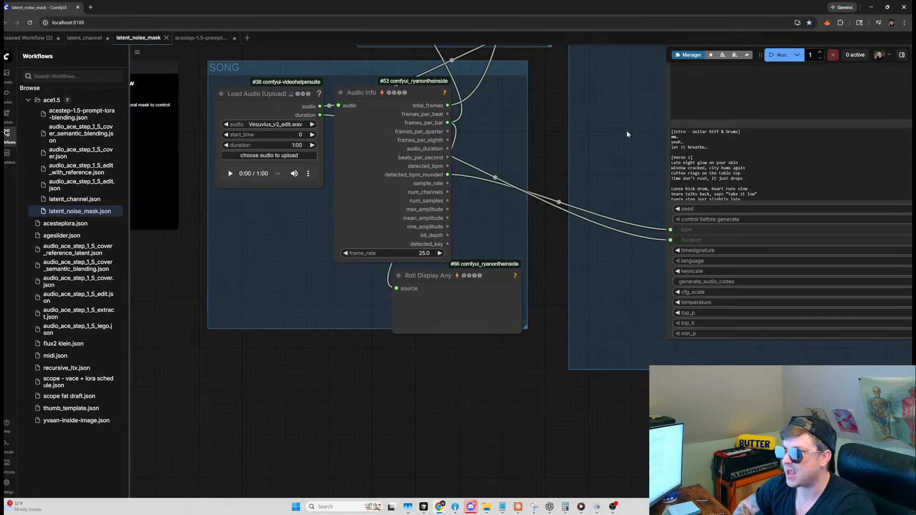
pyautogui.click(778, 55)
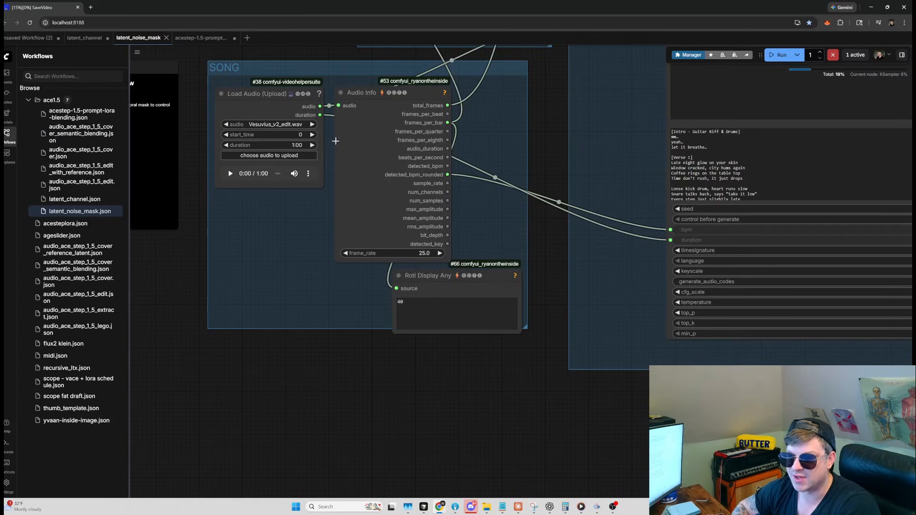
# Step: Highlight the driving techno prompt text in the TextEncodeAceStepAudio1.5 node of the prompts group
pyautogui.scroll(-8, 392, 208)
pyautogui.moveTo(570, 349); pyautogui.dragTo(273, 352)
pyautogui.scroll(-3, 573, 315)
pyautogui.scroll(2, 575, 333)
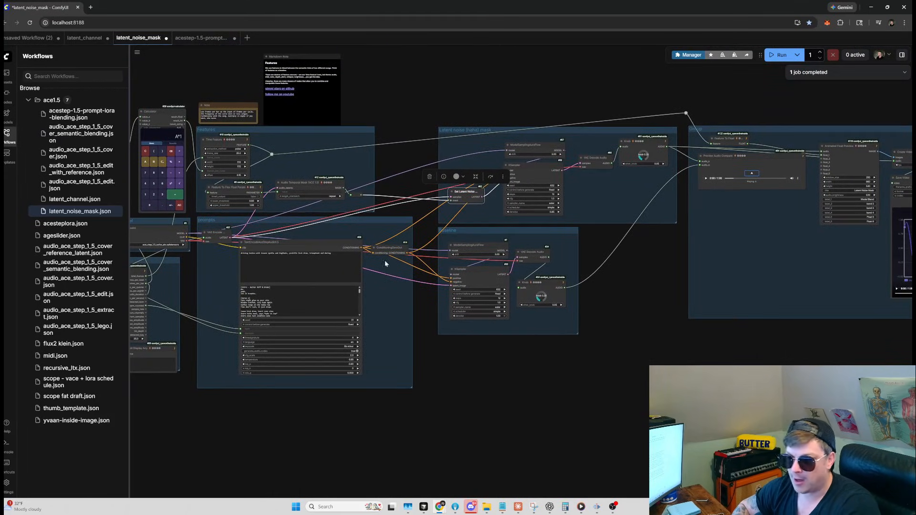
pyautogui.scroll(4, 250, 259)
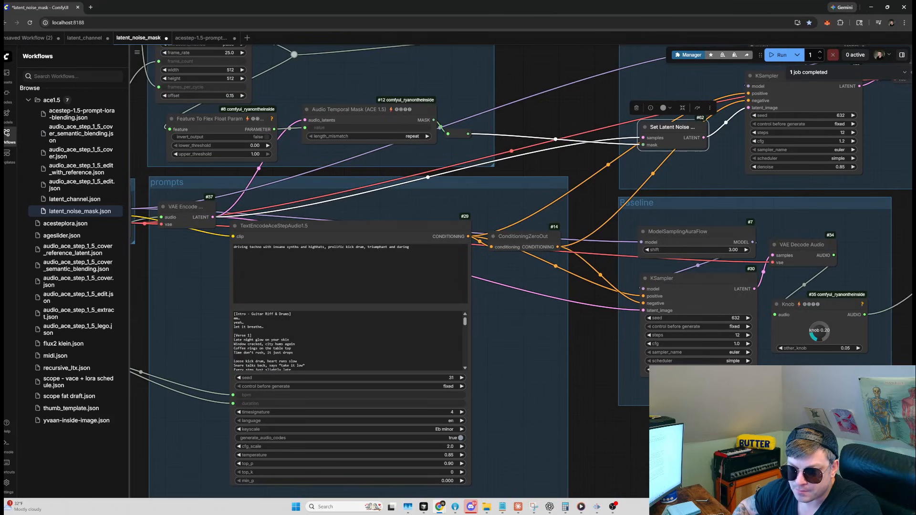
pyautogui.tripleClick(282, 247)
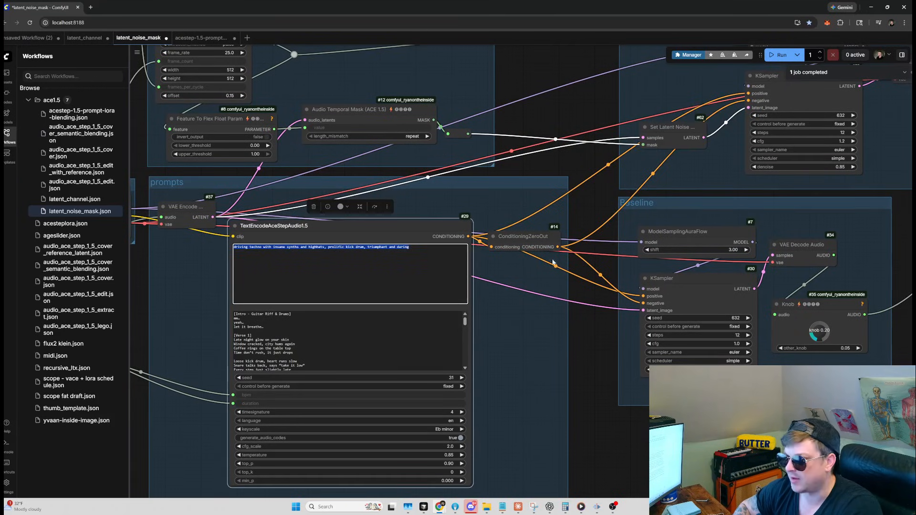
# Step: Shift the Audio Temporal Mask (ACE 1.5) node slightly down and left, and nudge the Baseline group slightly down and right
pyautogui.scroll(-3, 575, 190)
pyautogui.moveTo(434, 134); pyautogui.dragTo(456, 140)
pyautogui.moveTo(544, 131); pyautogui.dragTo(501, 139)
pyautogui.moveTo(695, 381); pyautogui.dragTo(588, 402)
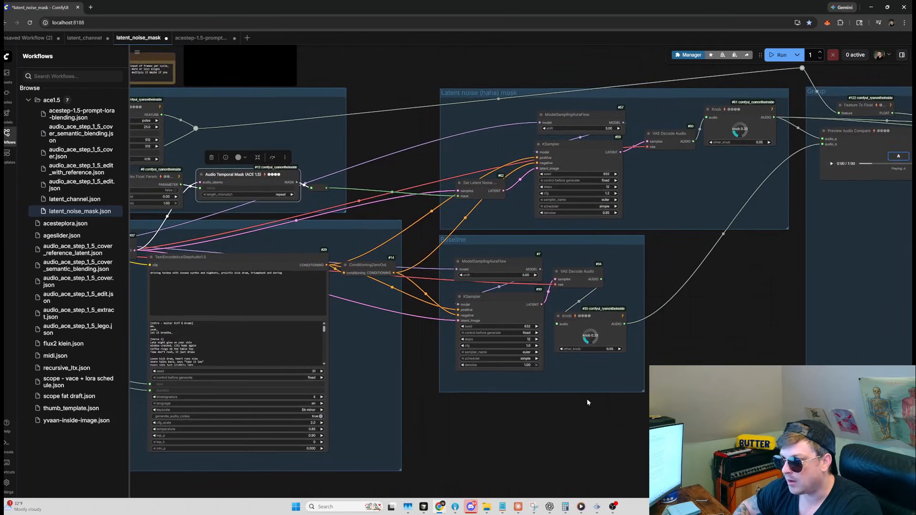
pyautogui.moveTo(483, 240); pyautogui.dragTo(494, 246)
# Step: Examine the KSampler settings in the noise mask and Baseline groups and how both outputs feed Preview Audio Compare
pyautogui.scroll(5, 594, 187)
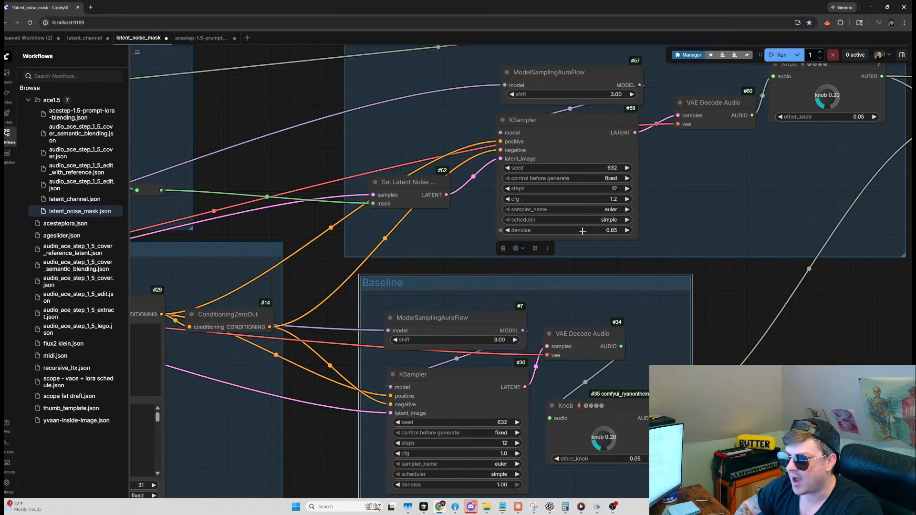
pyautogui.scroll(-2, 740, 269)
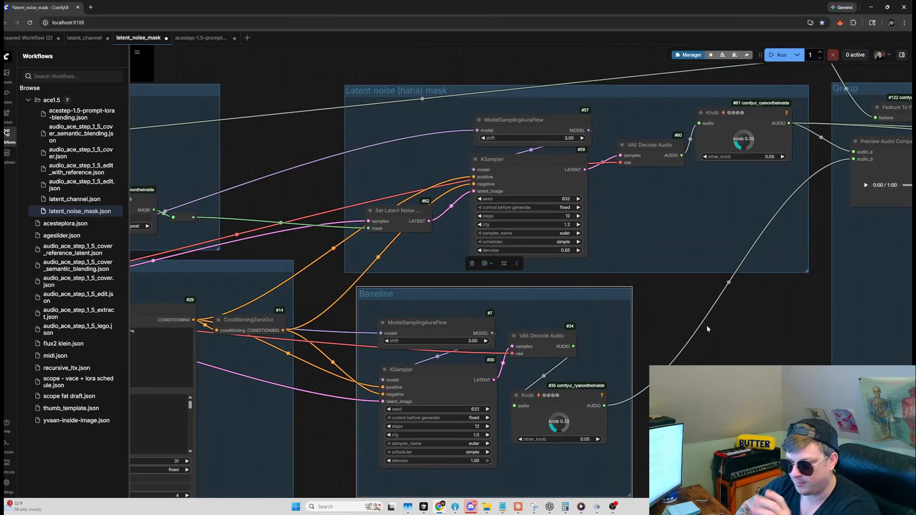
pyautogui.moveTo(737, 325); pyautogui.dragTo(437, 331)
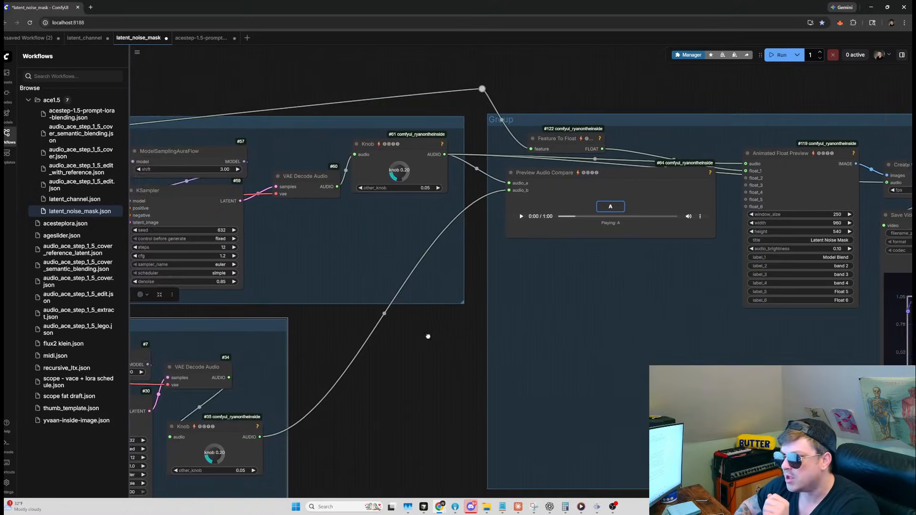
# Step: Switch Preview Audio Compare to track B and play the Baseline output
pyautogui.moveTo(580, 304); pyautogui.dragTo(511, 312)
pyautogui.scroll(-4, 511, 312)
pyautogui.moveTo(577, 349); pyautogui.dragTo(452, 299)
pyautogui.moveTo(535, 314); pyautogui.dragTo(390, 319)
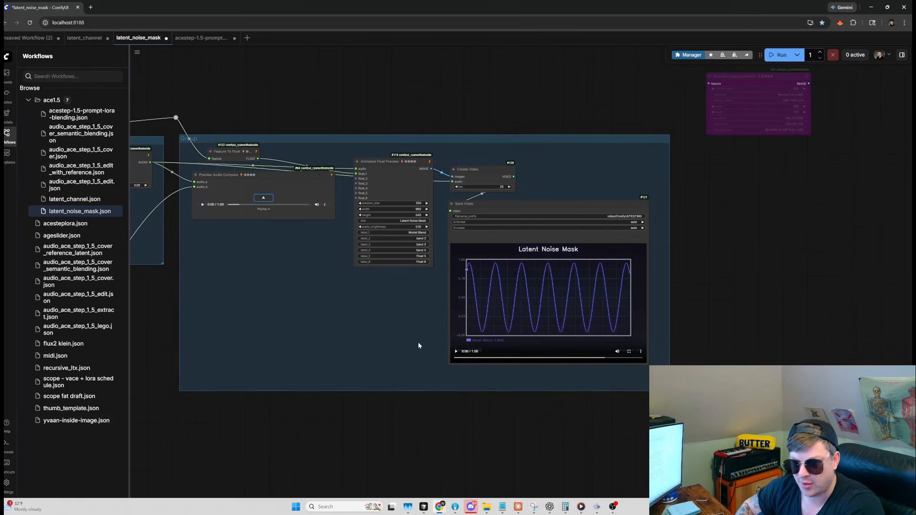
pyautogui.scroll(5, 450, 360)
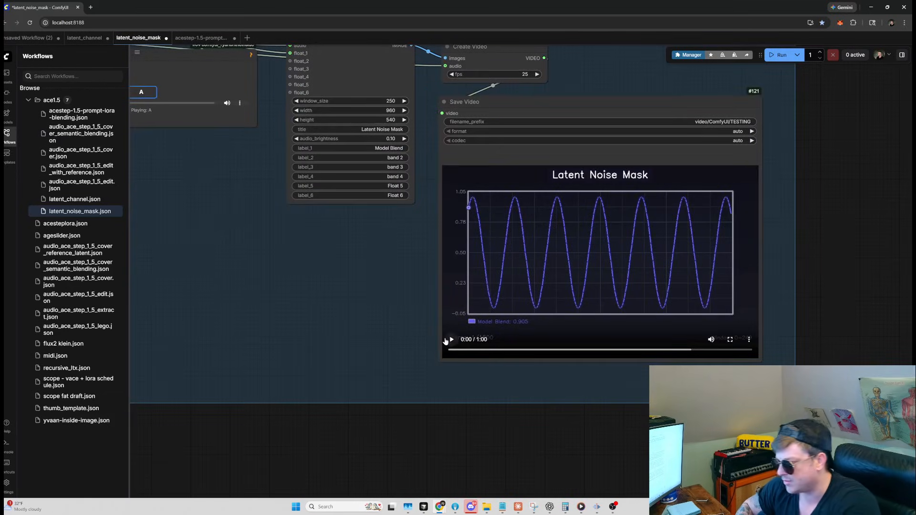
pyautogui.moveTo(281, 270); pyautogui.dragTo(455, 339)
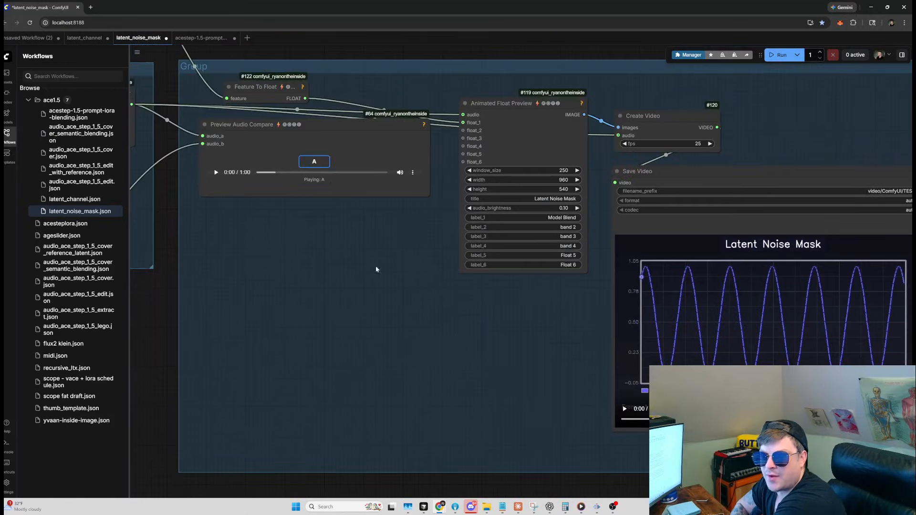
pyautogui.click(313, 164)
pyautogui.click(215, 174)
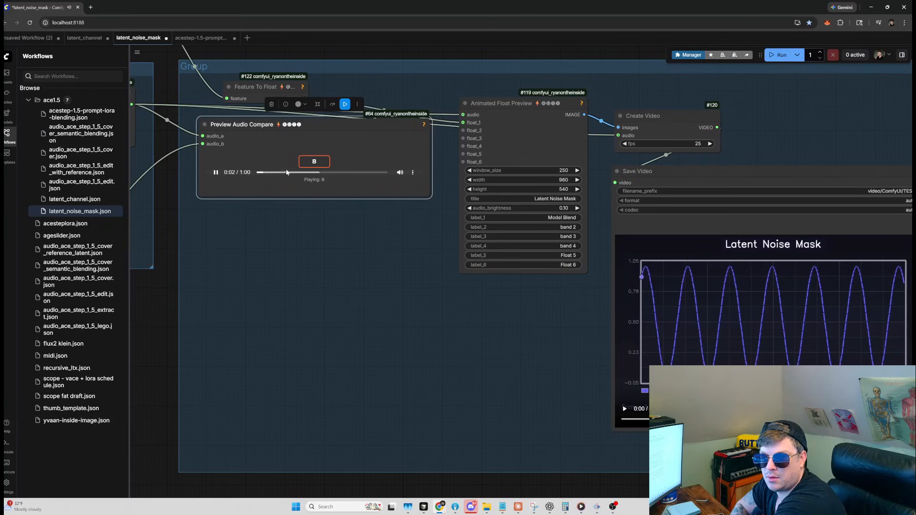
pyautogui.moveTo(263, 212); pyautogui.dragTo(582, 199)
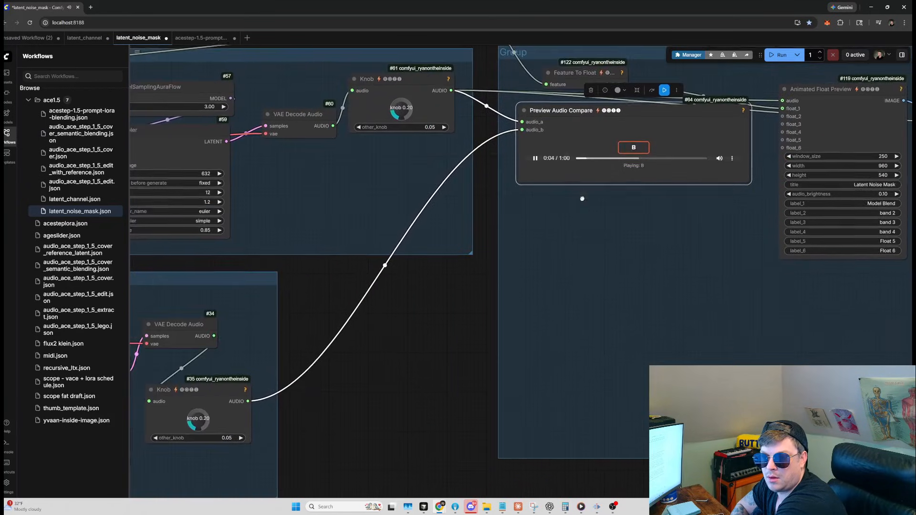
pyautogui.scroll(-1, 448, 243)
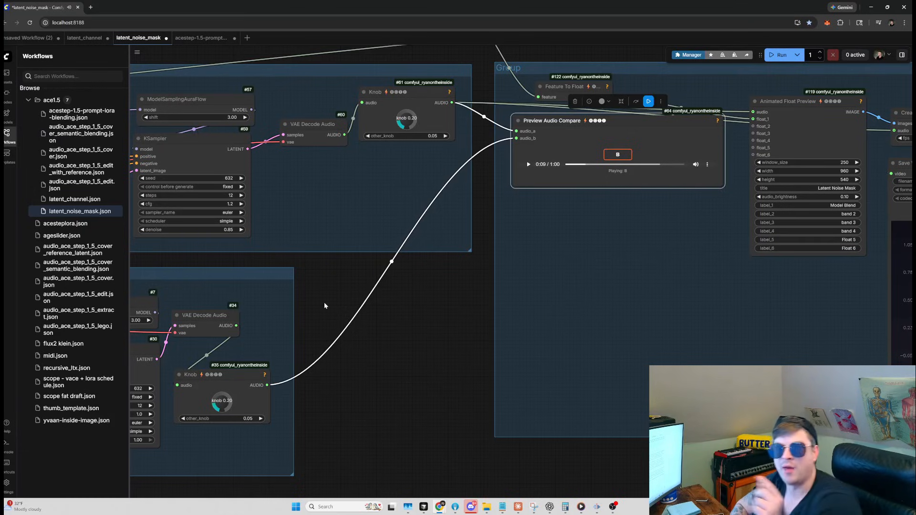
# Step: Add a Preview Image node in the empty canvas area below the prompts group
pyautogui.moveTo(324, 305); pyautogui.dragTo(484, 239)
pyautogui.scroll(-3, 280, 428)
pyautogui.moveTo(281, 432); pyautogui.dragTo(695, 296)
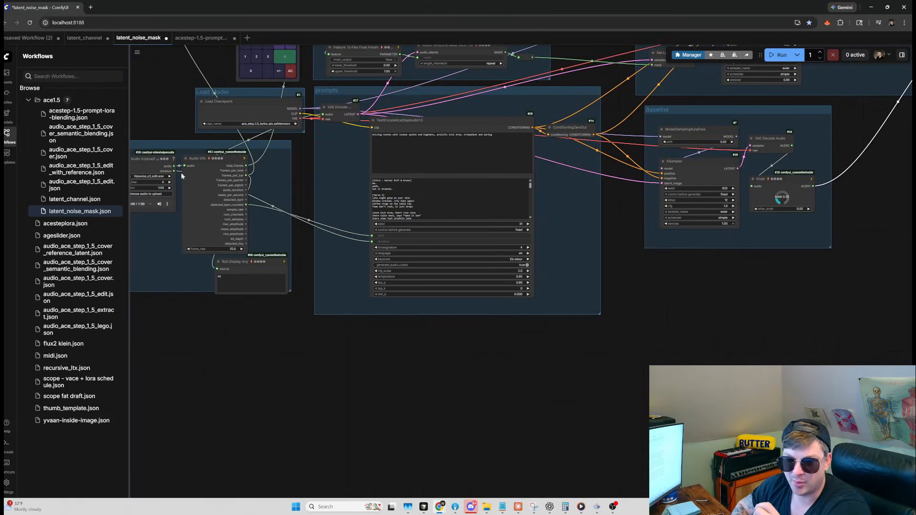
pyautogui.doubleClick(345, 365)
pyautogui.write('preview')
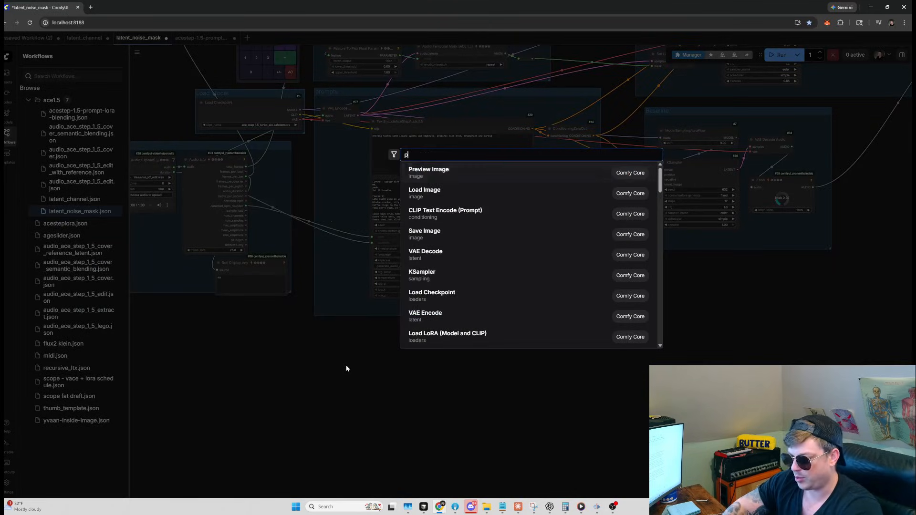
pyautogui.press('Return')
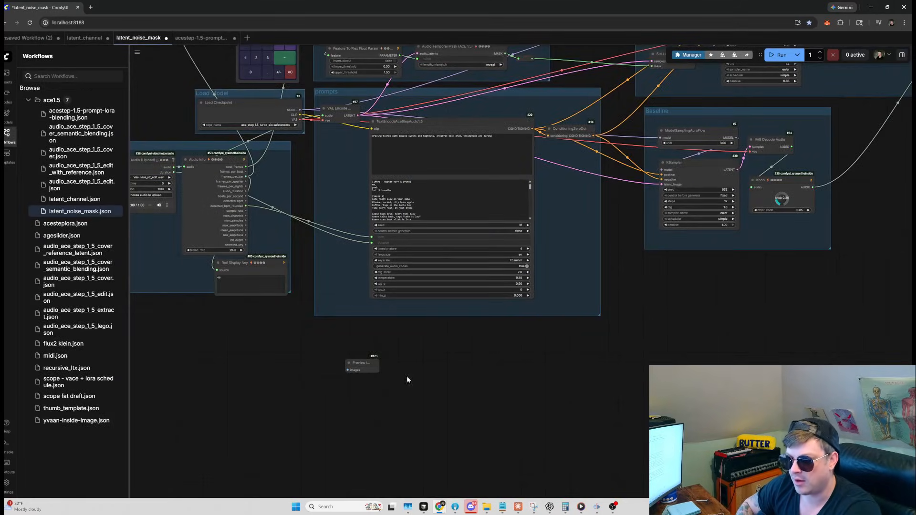
# Step: Add a Preview Audio node below the prompts group and feed it the audio output of the SONG group's Load Audio node
pyautogui.doubleClick(405, 376)
pyautogui.write('preview au')
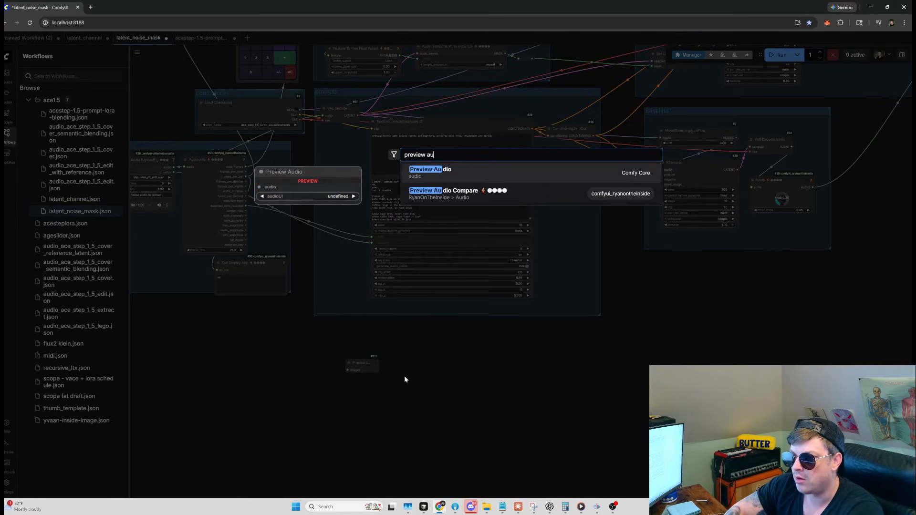
pyautogui.press('Return')
pyautogui.moveTo(176, 168); pyautogui.dragTo(410, 380)
# Step: Run the workflow and play the source song in the Preview Audio node, enlarging the node to about twice its width
pyautogui.click(780, 56)
pyautogui.click(429, 394)
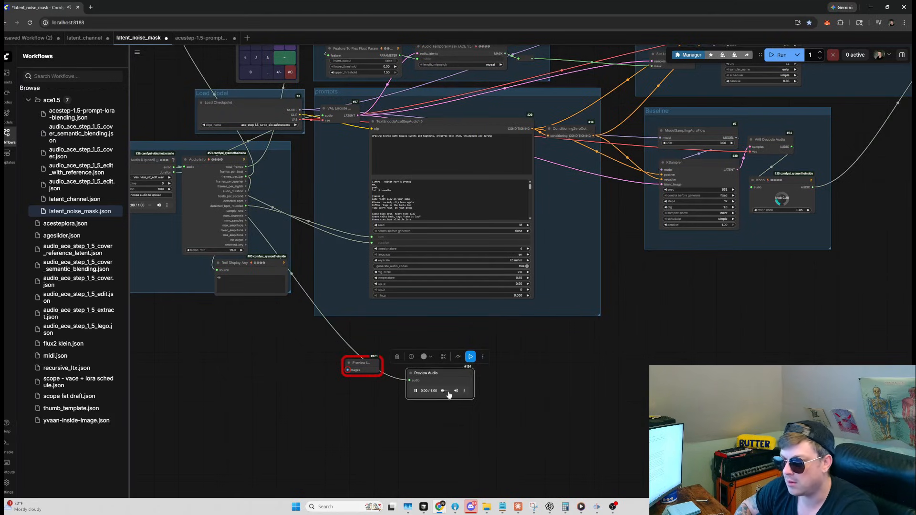
pyautogui.moveTo(472, 399); pyautogui.dragTo(596, 446)
pyautogui.moveTo(509, 436); pyautogui.dragTo(513, 438)
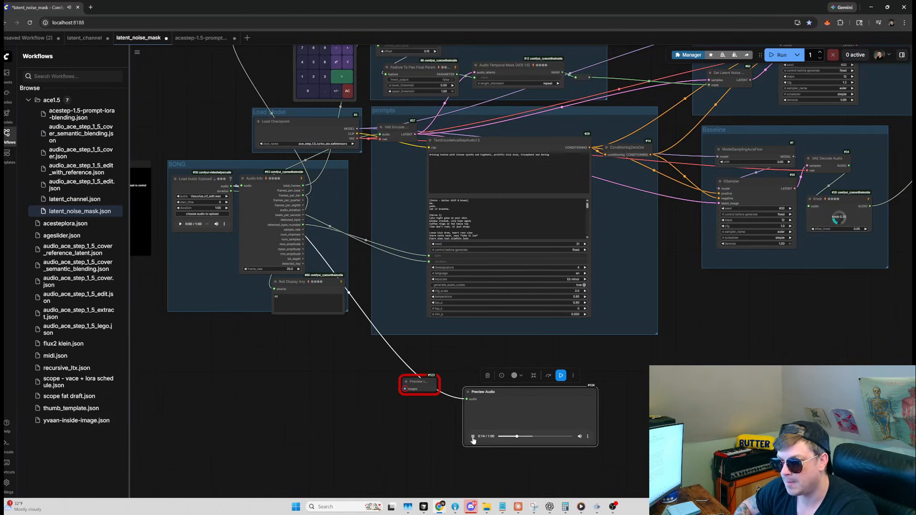
# Step: Play the Latent Noise Mask video in the Save Video node and pause it at about 0:21
pyautogui.moveTo(767, 329); pyautogui.dragTo(454, 385)
pyautogui.moveTo(677, 346); pyautogui.dragTo(387, 471)
pyautogui.moveTo(622, 376); pyautogui.dragTo(529, 360)
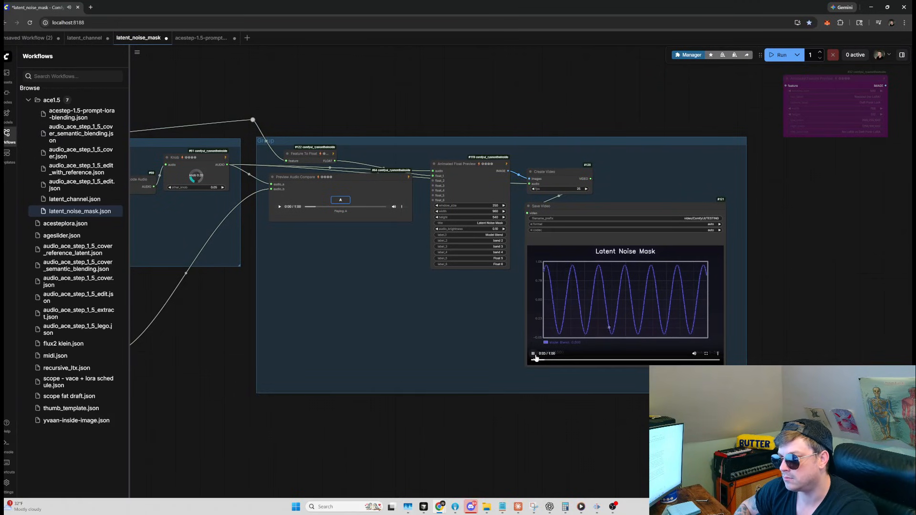
pyautogui.moveTo(576, 394); pyautogui.dragTo(502, 396)
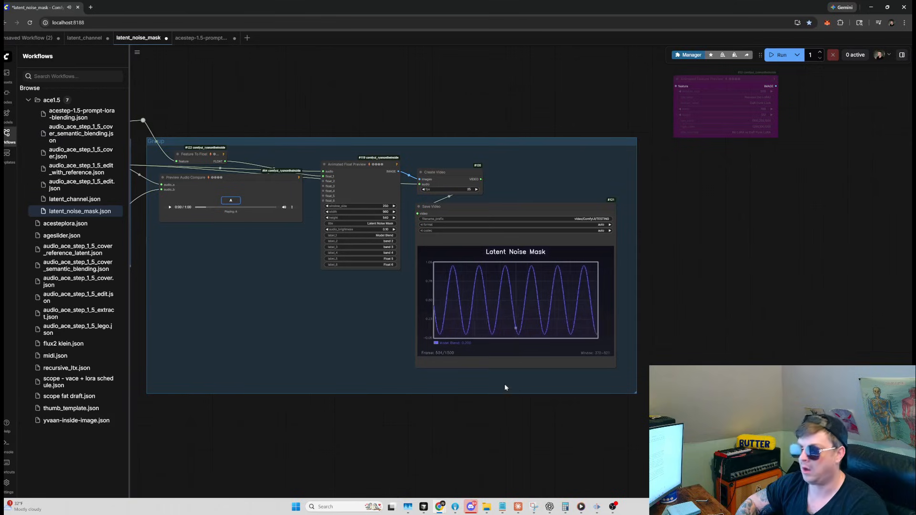
pyautogui.moveTo(475, 364)
pyautogui.click(424, 355)
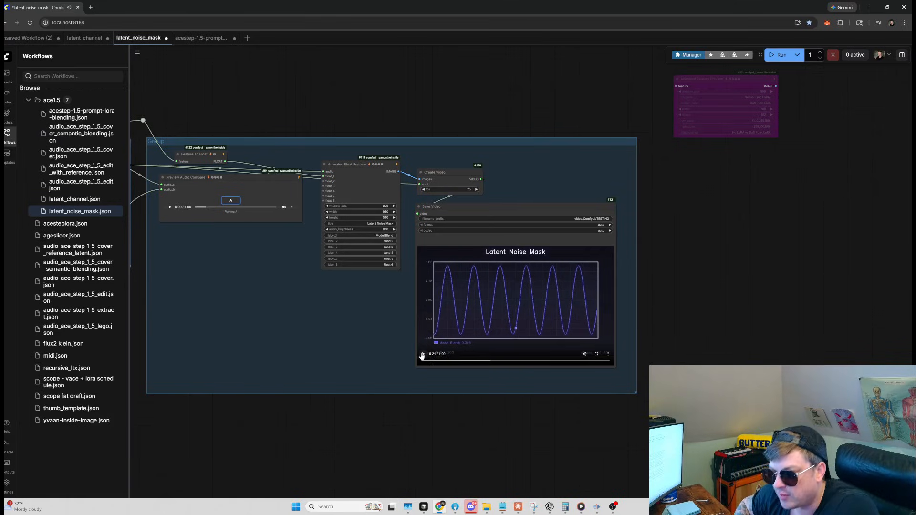
pyautogui.moveTo(358, 425); pyautogui.dragTo(506, 422)
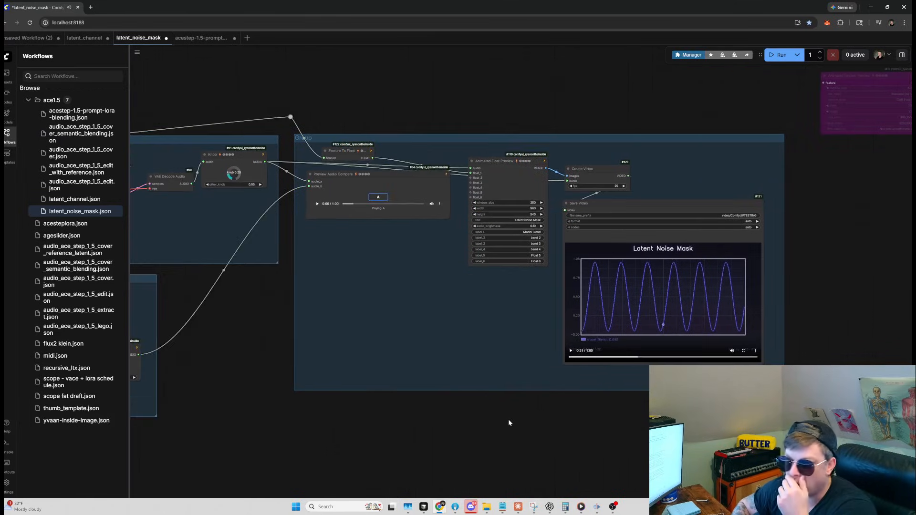
pyautogui.moveTo(455, 409); pyautogui.dragTo(483, 399)
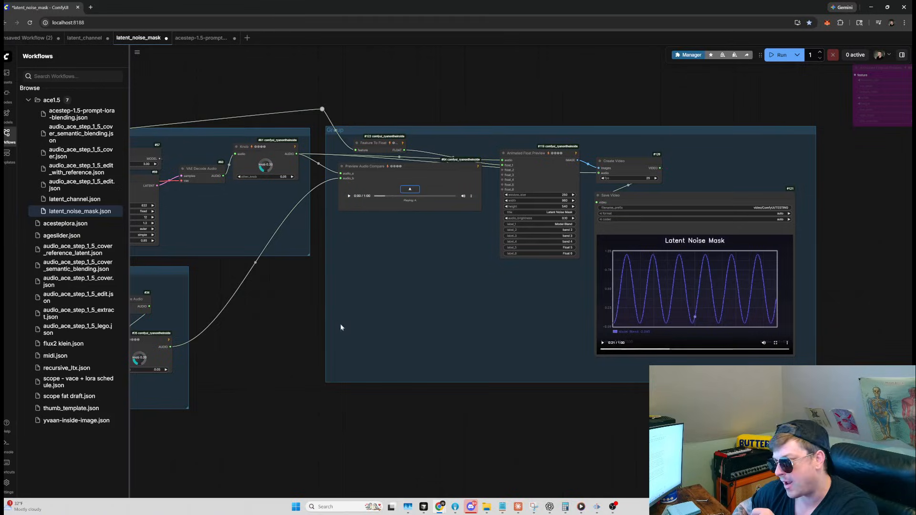
pyautogui.scroll(-5, 357, 350)
pyautogui.scroll(-5, 262, 400)
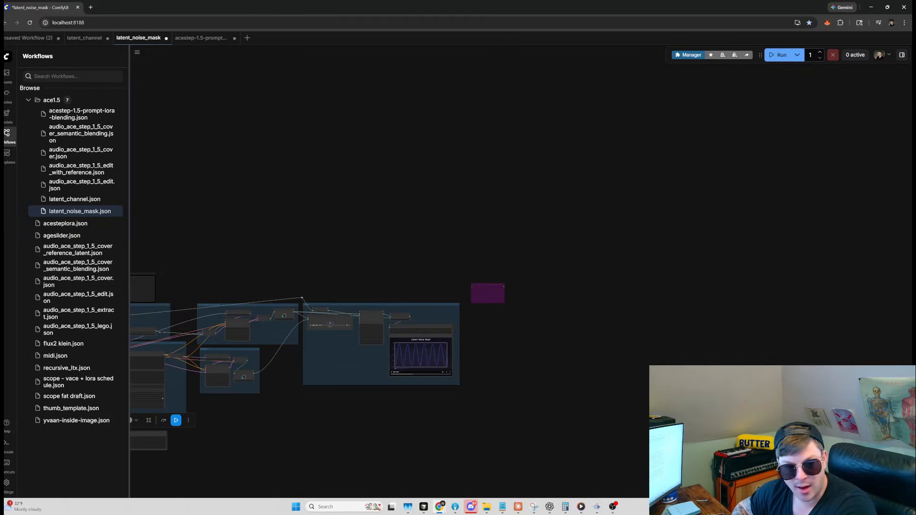